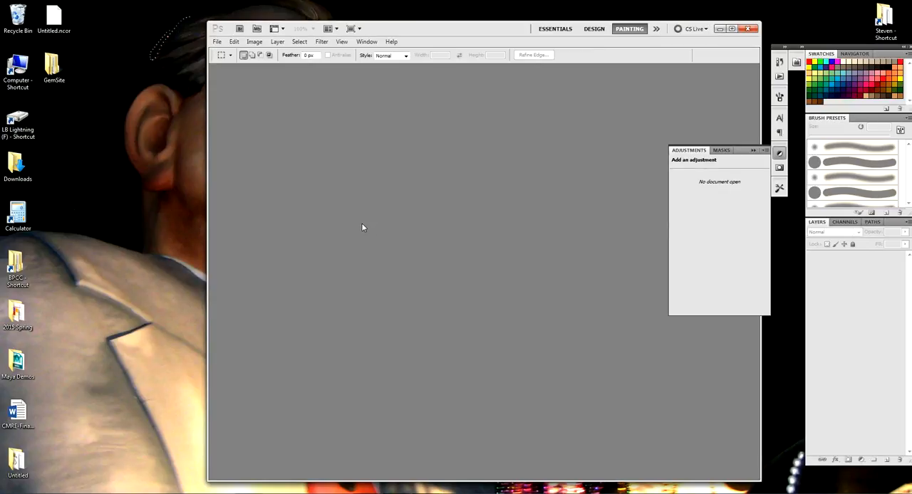
Open the outUV Targa image from the images folder in the Desktop's Maya Demos folder and centre its window in the workspace
click(732, 28)
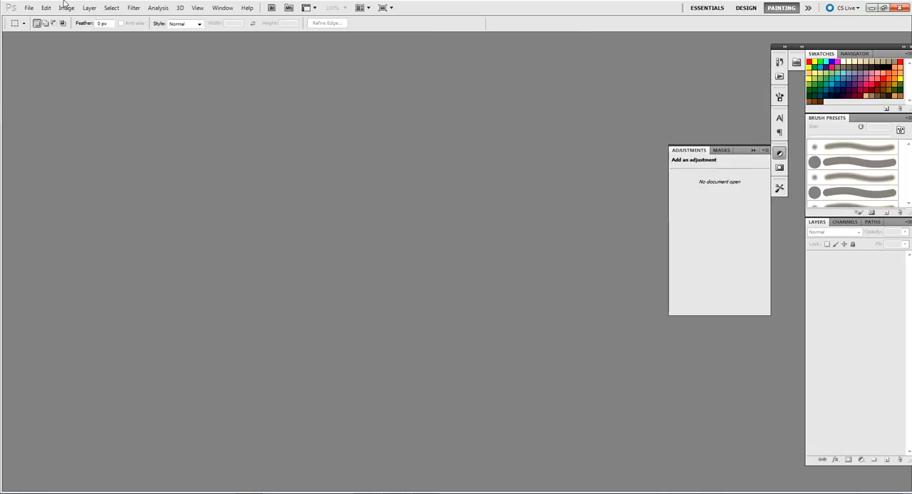
click(29, 7)
click(37, 27)
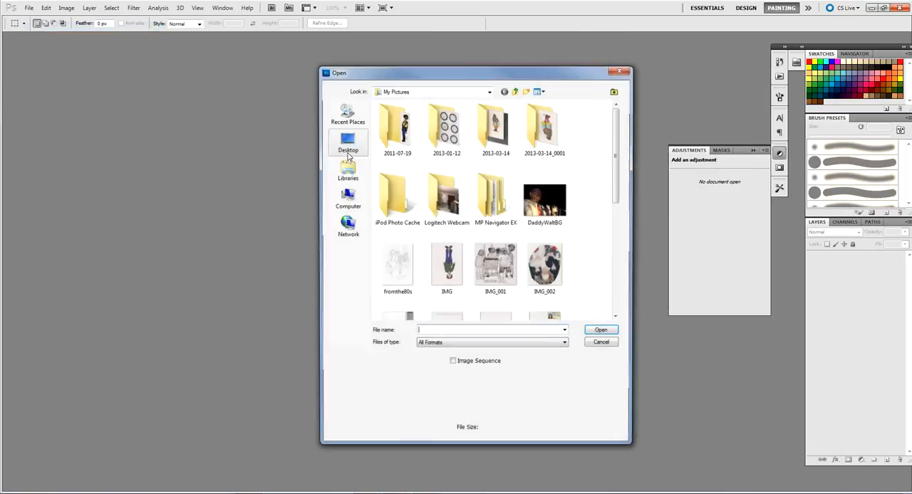
click(346, 141)
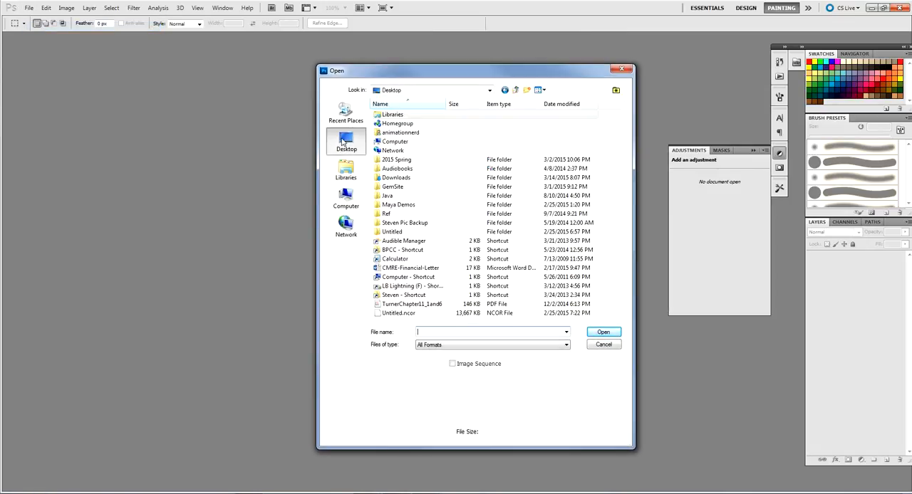
double_click(407, 205)
double_click(399, 160)
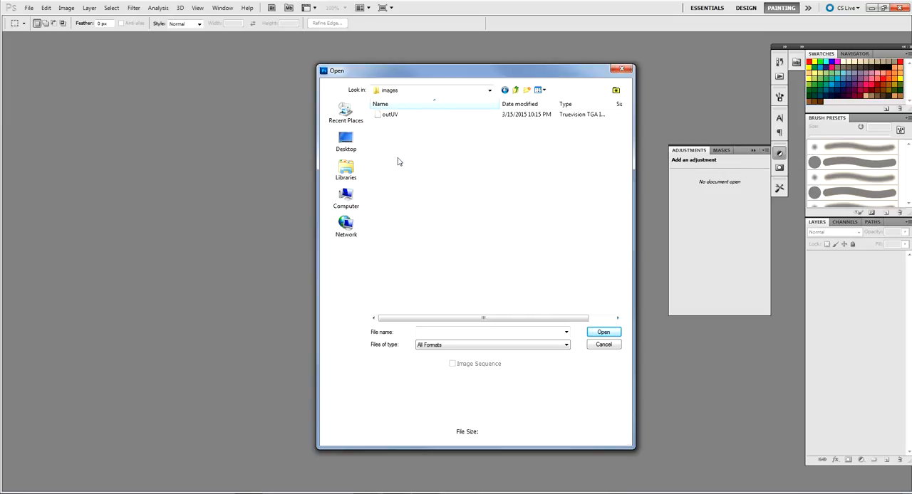
click(408, 117)
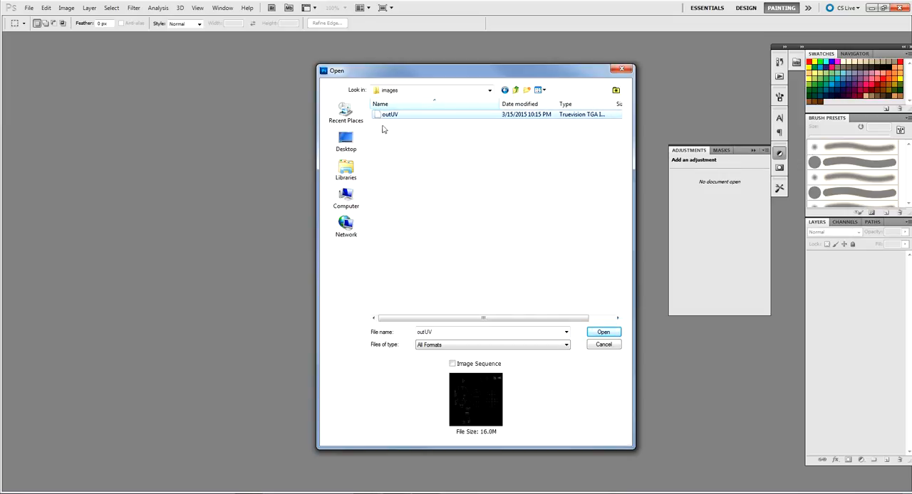
click(604, 333)
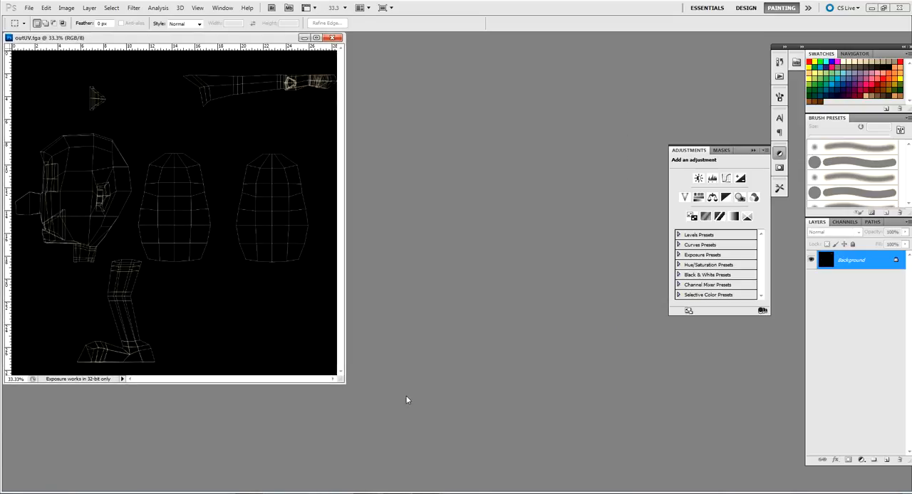
drag(239, 40, 475, 80)
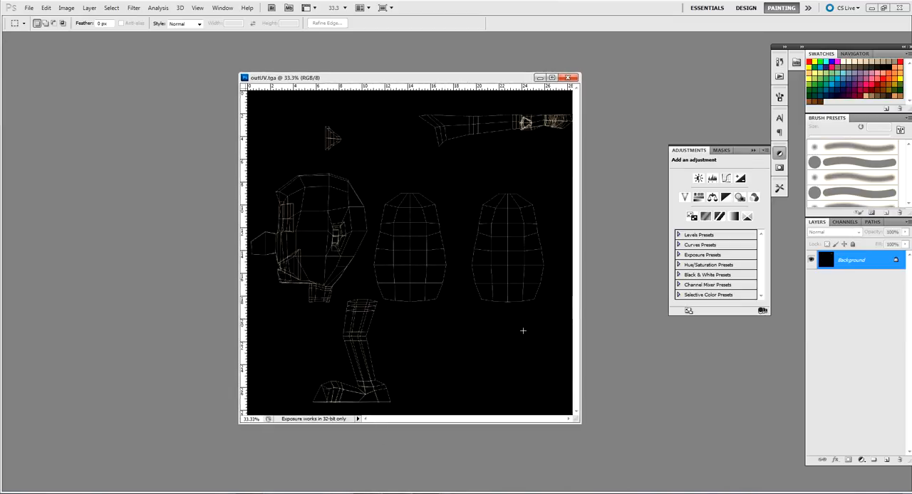
Add a new layer above the Background and name it color
click(887, 461)
double_click(845, 261)
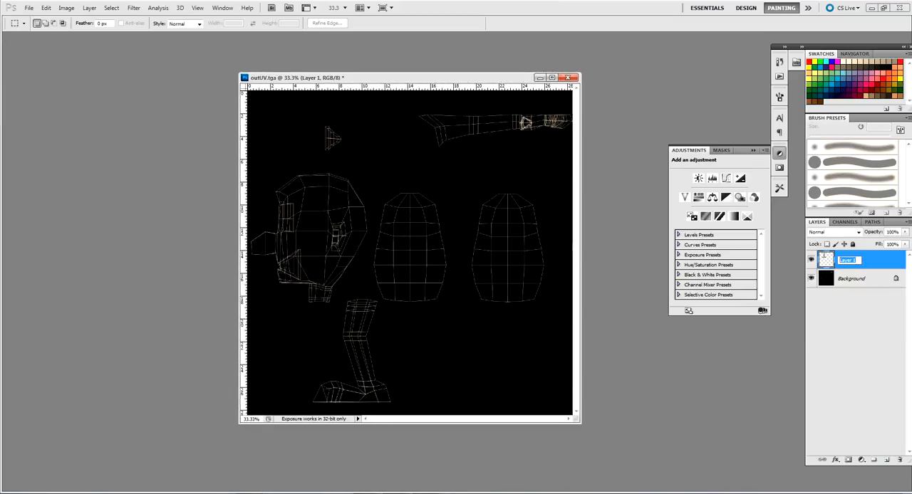
text(color)
click(823, 314)
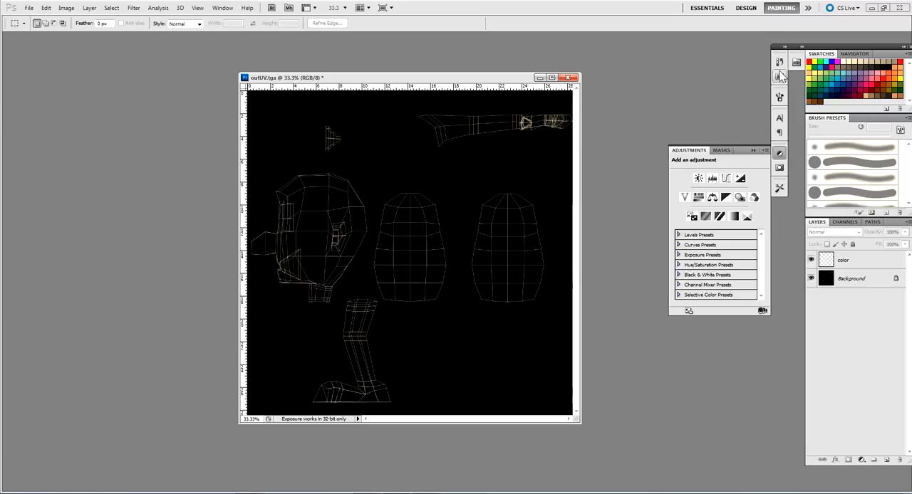
Reset the Painting workspace and activate the Brush tool
click(808, 8)
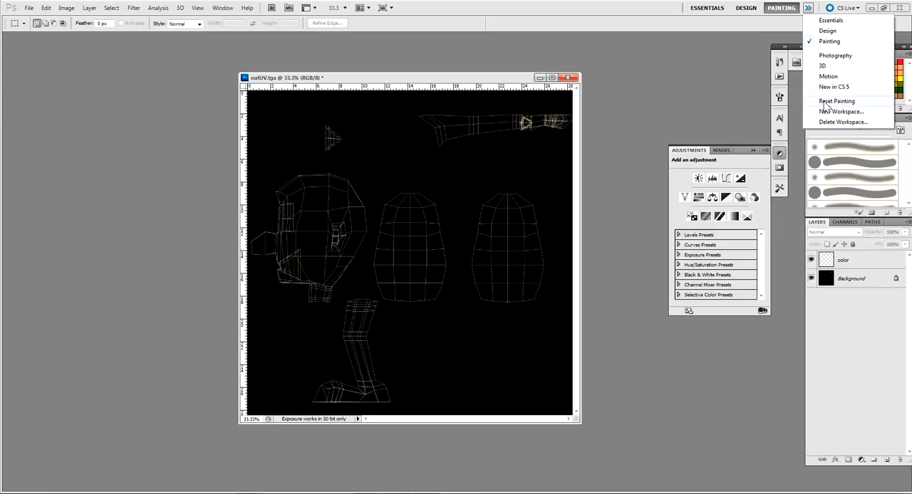
click(822, 100)
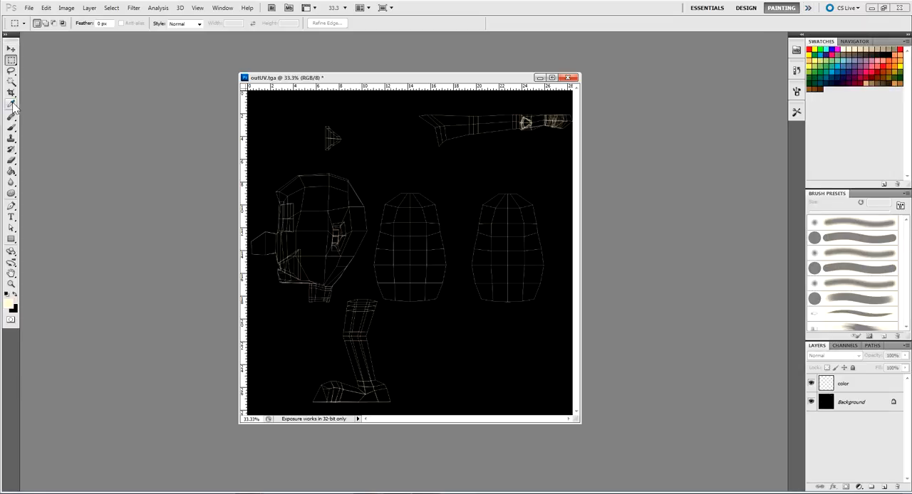
click(12, 126)
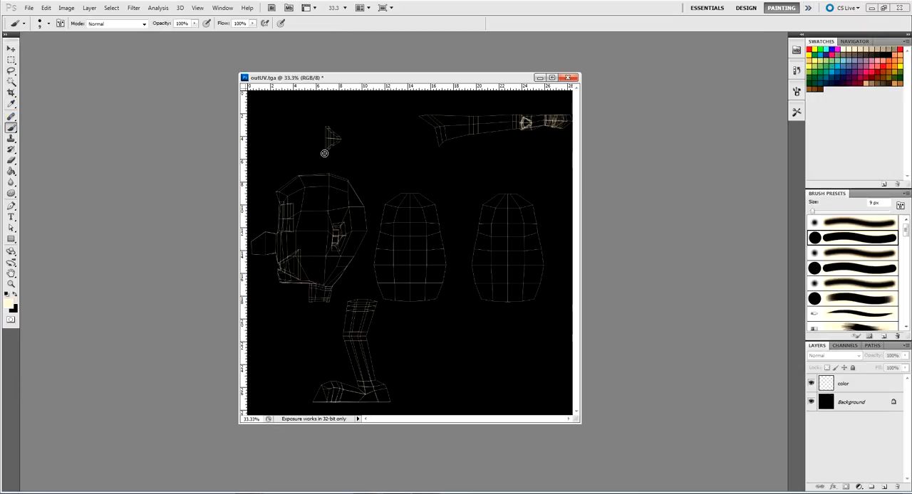
Paint over the head and hand UV shells in cream on the color layer with a 92 px hard round brush
click(855, 383)
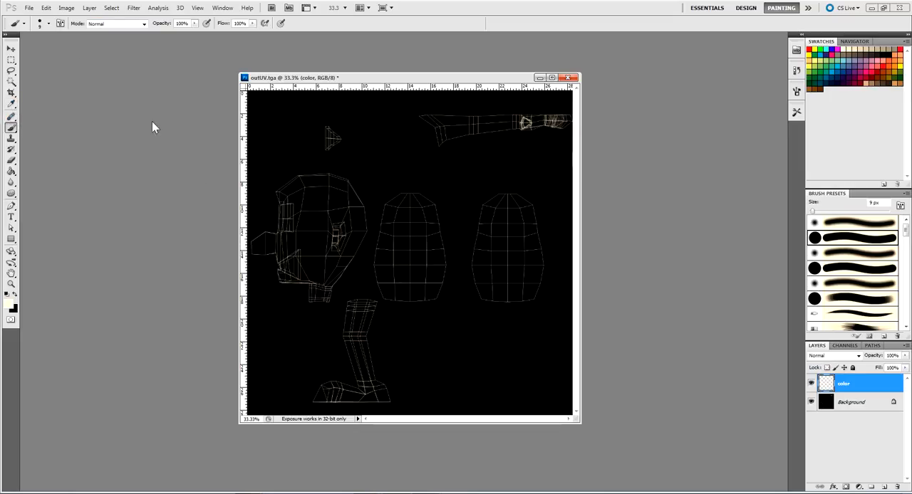
click(45, 27)
drag(54, 48, 57, 48)
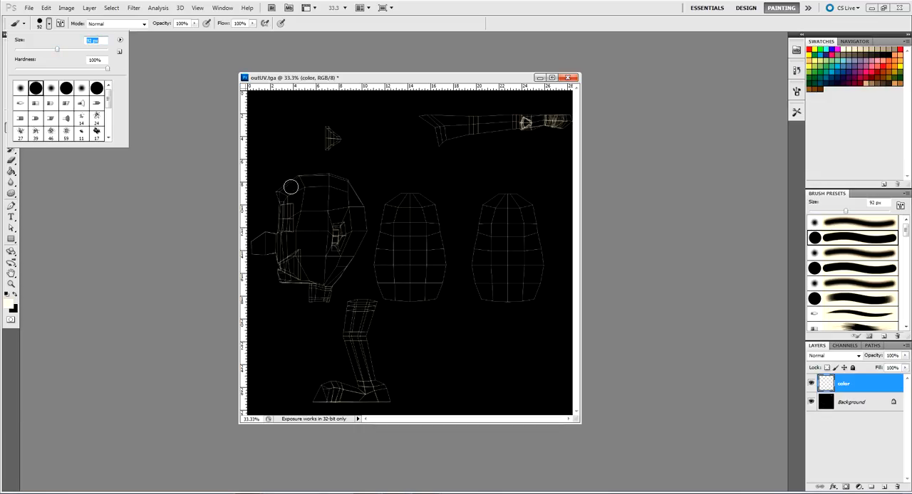
mouse_move(263, 234)
mouse_down()
mouse_move(285, 278)
mouse_move(305, 280)
mouse_move(308, 298)
mouse_move(321, 300)
mouse_move(324, 286)
mouse_move(315, 288)
mouse_move(327, 286)
mouse_move(362, 224)
mouse_move(328, 291)
mouse_up()
mouse_move(354, 225)
mouse_down()
mouse_move(358, 202)
mouse_move(338, 179)
mouse_move(295, 183)
mouse_move(284, 192)
mouse_move(281, 238)
mouse_move(296, 276)
mouse_move(322, 266)
mouse_move(294, 255)
mouse_move(325, 260)
mouse_move(330, 221)
mouse_move(336, 256)
mouse_move(346, 214)
mouse_move(327, 189)
mouse_move(294, 260)
mouse_move(312, 190)
mouse_move(320, 236)
mouse_up()
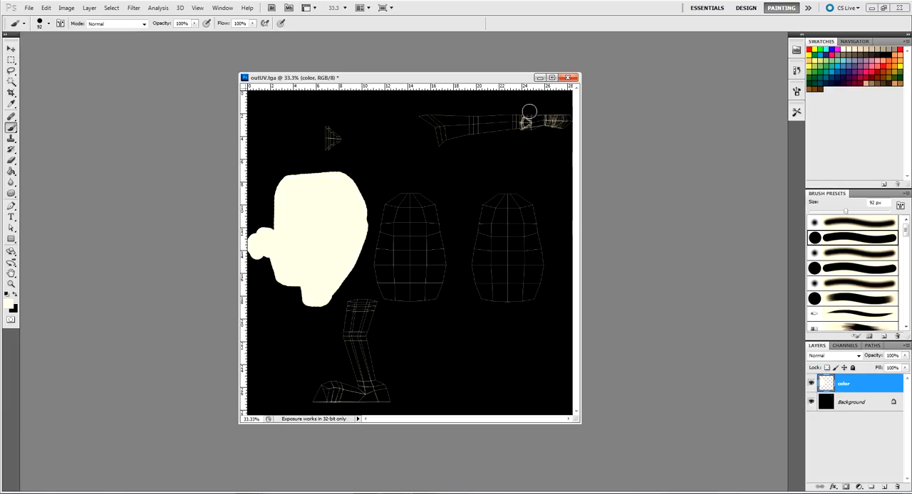
mouse_move(530, 115)
mouse_down()
mouse_move(528, 136)
mouse_move(529, 119)
mouse_move(563, 121)
mouse_move(567, 132)
mouse_up()
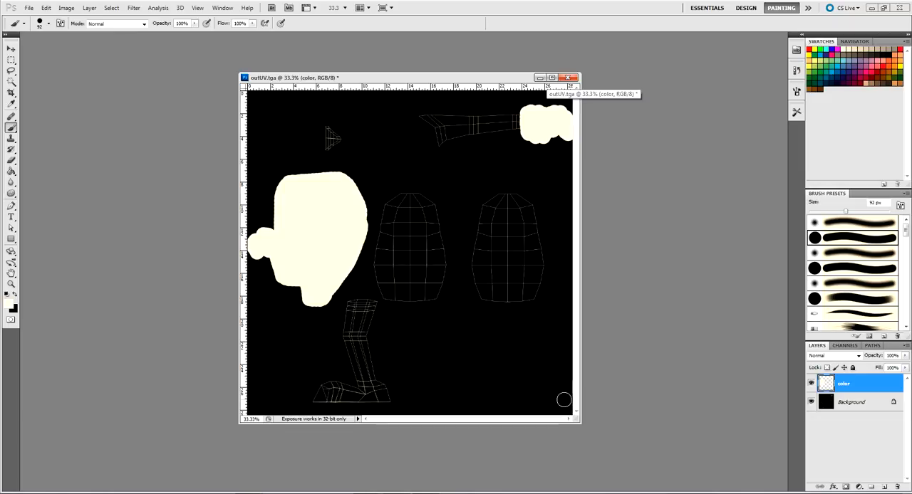
Lower the color layer's opacity to 60% while viewing the hand's UV shell at 100% zoom
key(ctrl+plus)
key(ctrl+plus)
key(ctrl+plus)
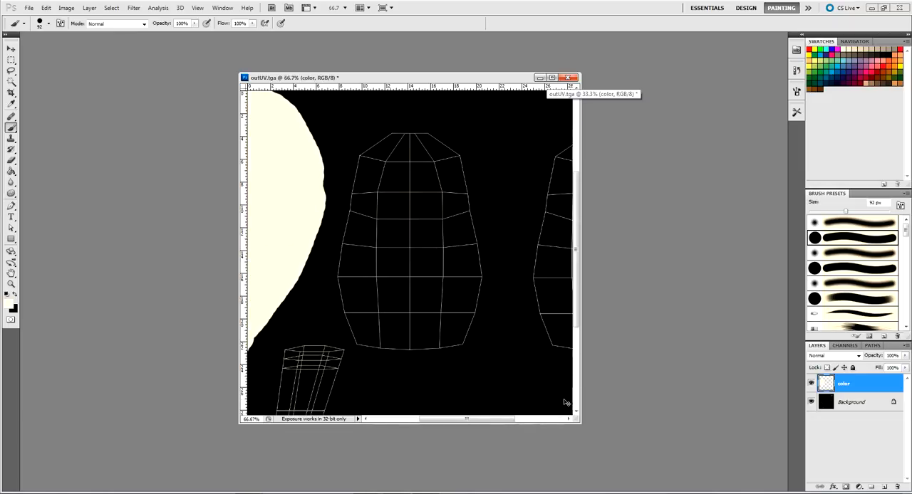
key(space)
drag(436, 242, 315, 445)
drag(488, 161, 332, 380)
drag(404, 262, 395, 311)
drag(905, 355, 886, 367)
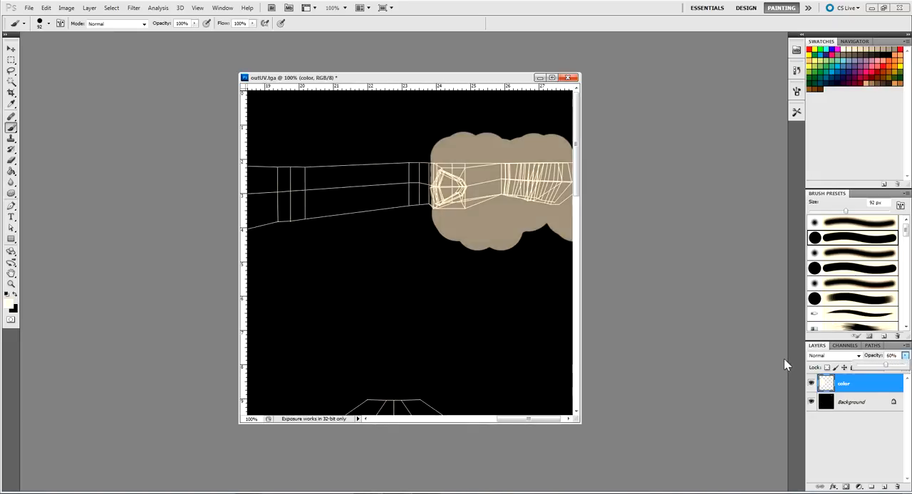
Square off the hand's cream paint at the wrist by brushing inside a narrow rectangular selection on the color layer, then deselect
key(v)
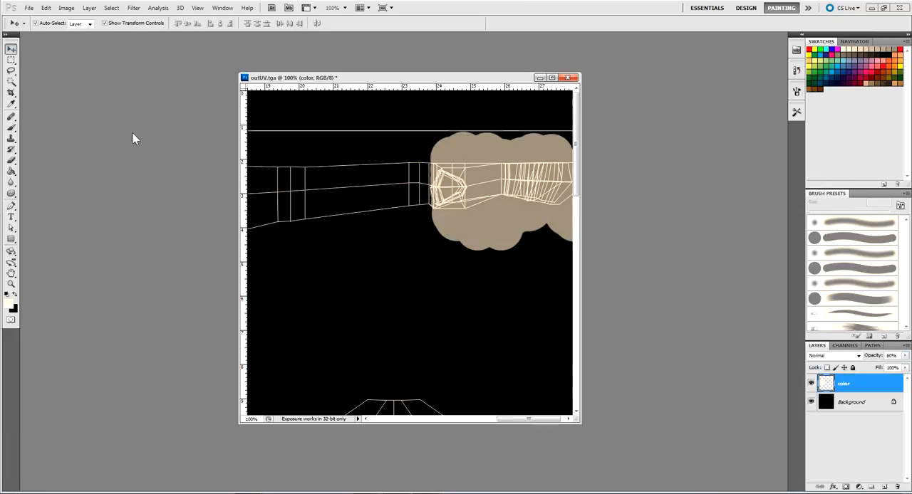
click(437, 115)
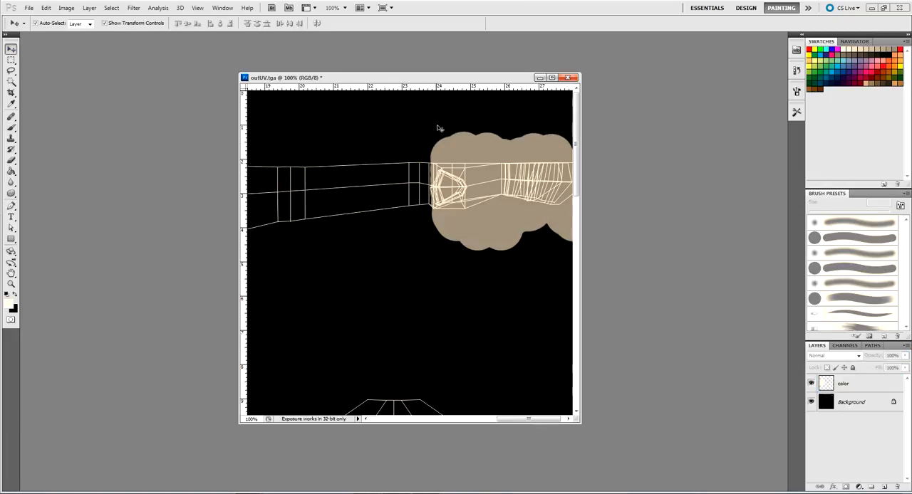
click(11, 61)
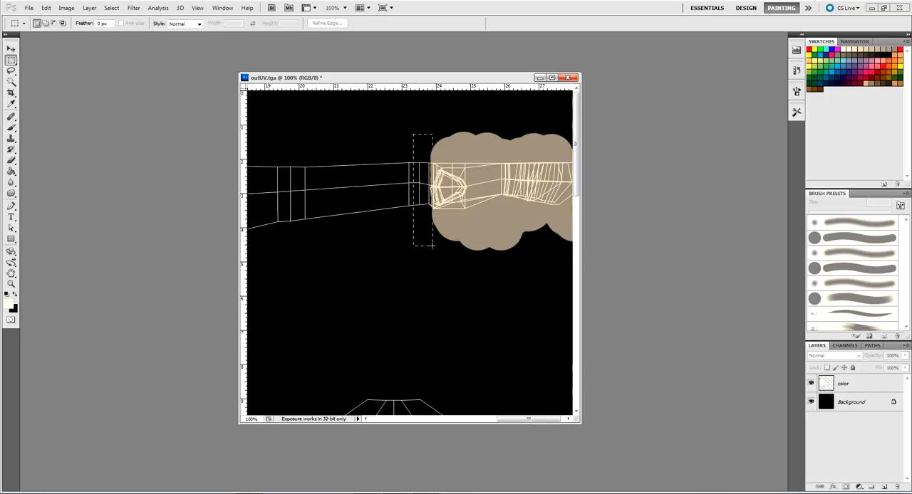
click(419, 137)
drag(445, 252, 446, 252)
click(12, 127)
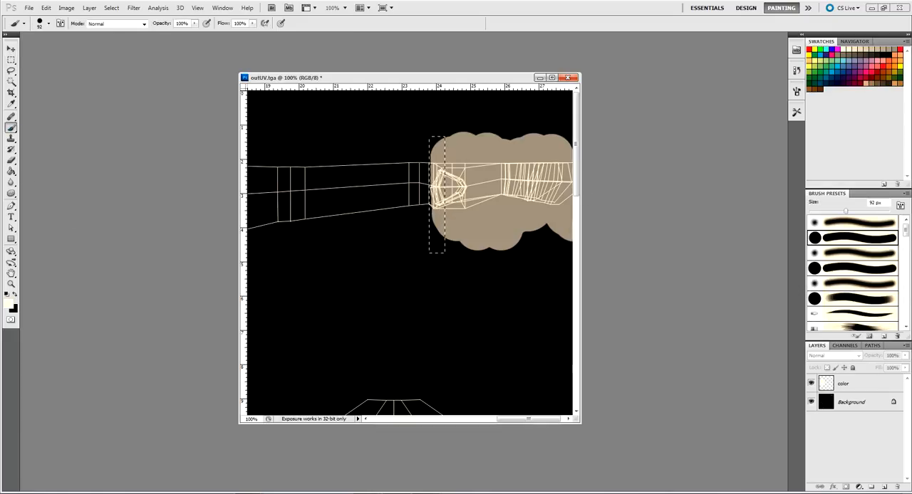
click(886, 384)
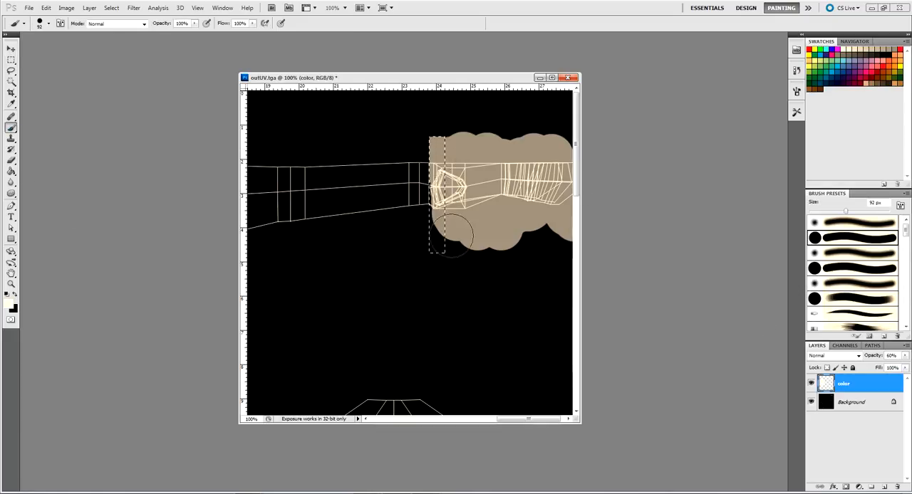
drag(437, 193, 445, 199)
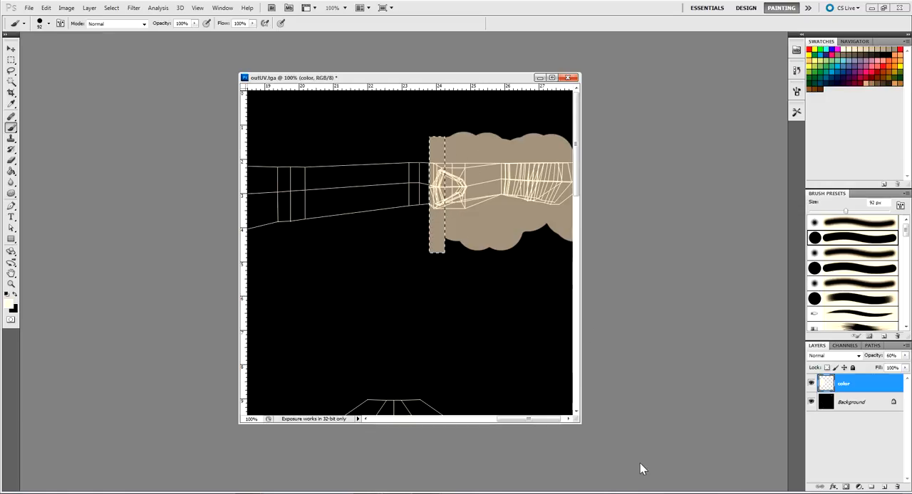
click(12, 48)
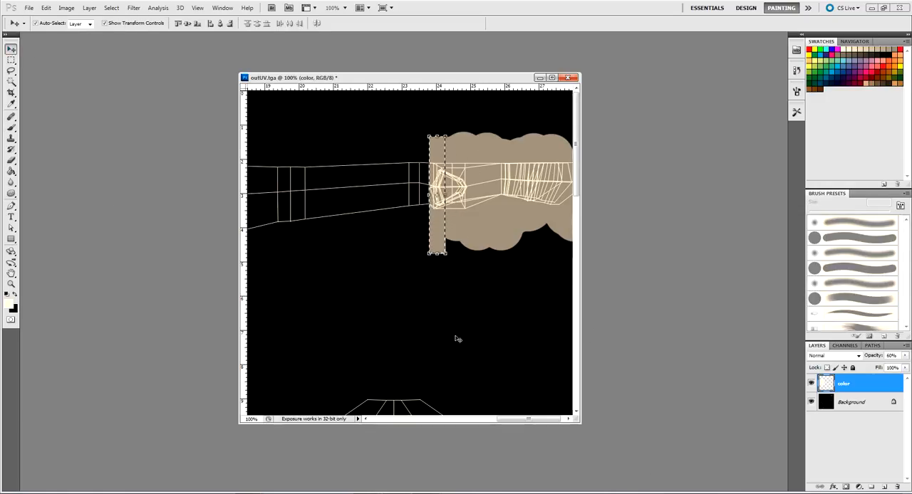
key(ctrl+d)
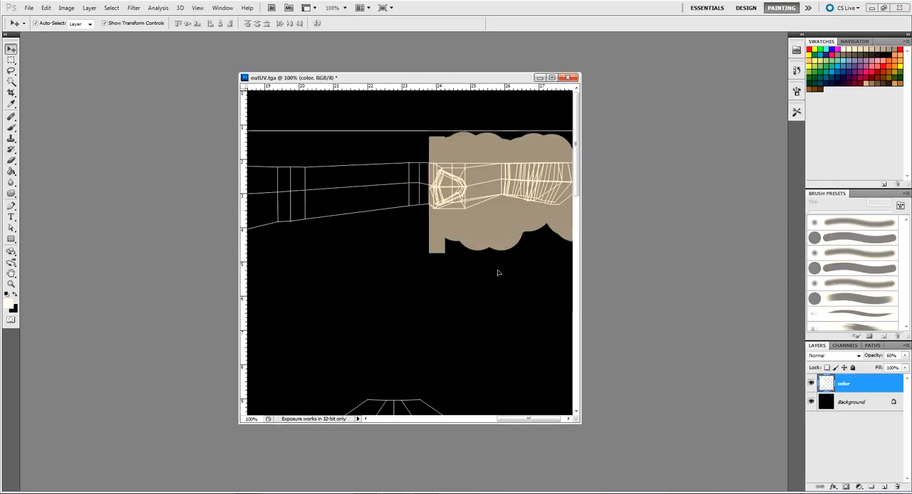
Paint over the arm's UV shell in green on the color layer, stopping just short of the wrist
drag(427, 281, 488, 296)
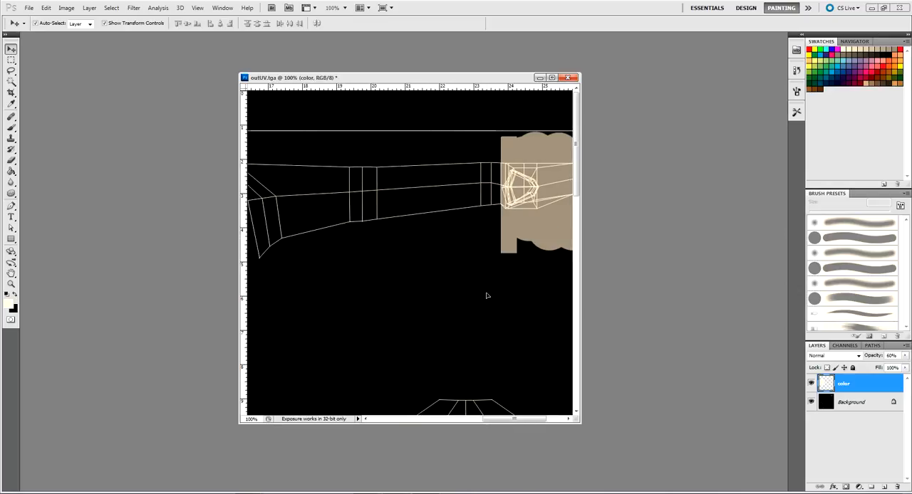
key(ctrl+minus)
key(ctrl+minus)
key(ctrl+minus)
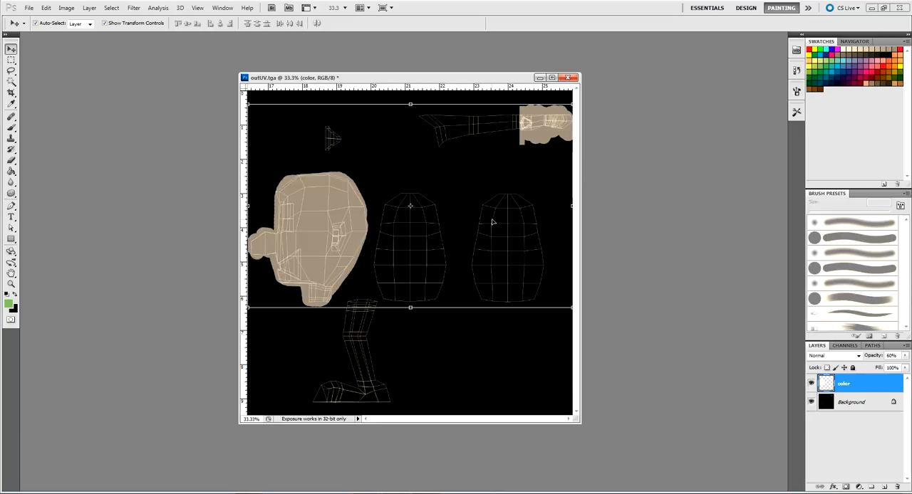
click(434, 136)
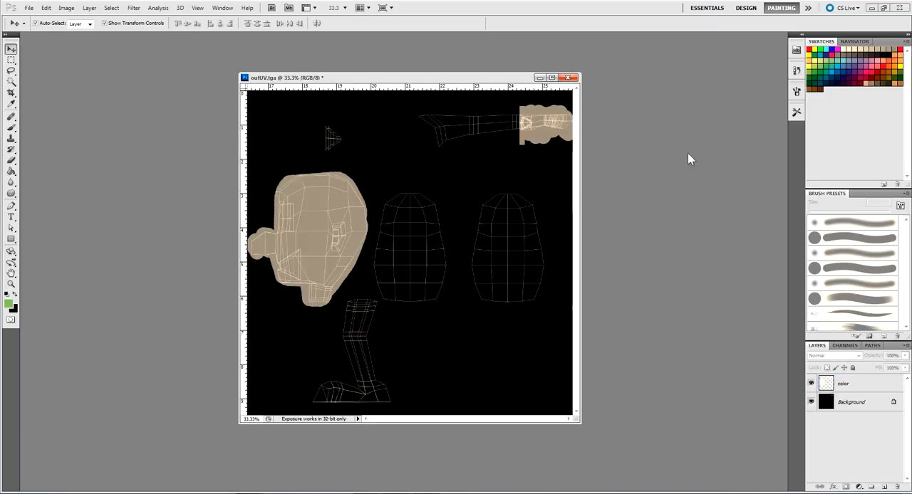
click(859, 383)
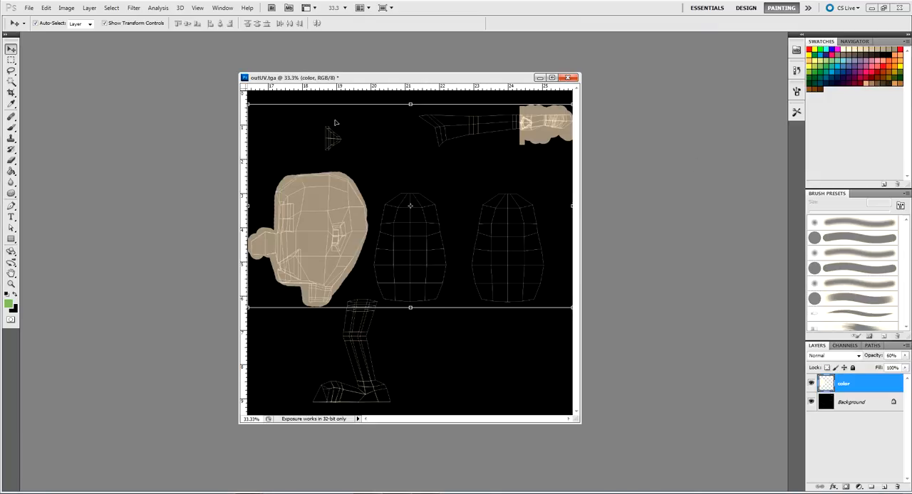
click(12, 126)
mouse_move(427, 112)
mouse_down()
mouse_move(443, 127)
mouse_move(418, 111)
mouse_move(442, 140)
mouse_move(446, 118)
mouse_move(456, 135)
mouse_move(491, 128)
mouse_move(457, 118)
mouse_move(506, 122)
mouse_move(478, 114)
mouse_up()
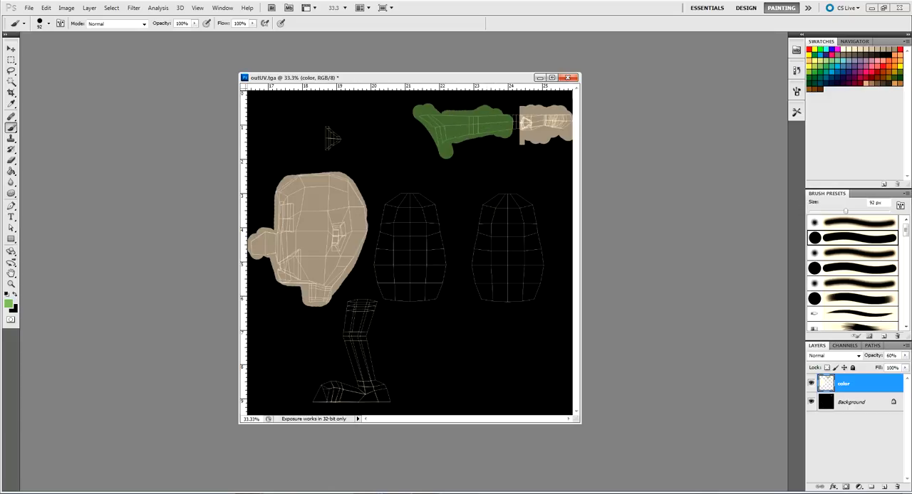
Fill the gap between the green sleeve and the wrist by brushing green inside a rectangular selection ending at the cream edge
key(ctrl+1)
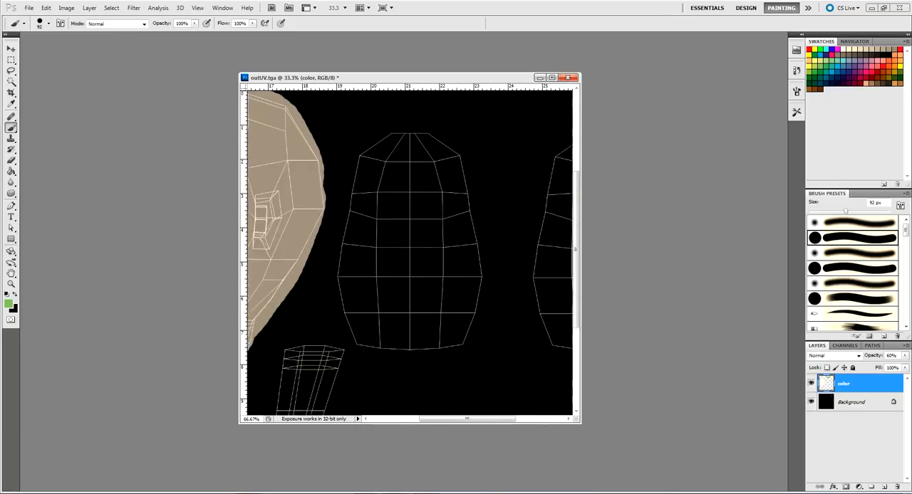
drag(529, 208, 492, 295)
drag(451, 264, 380, 305)
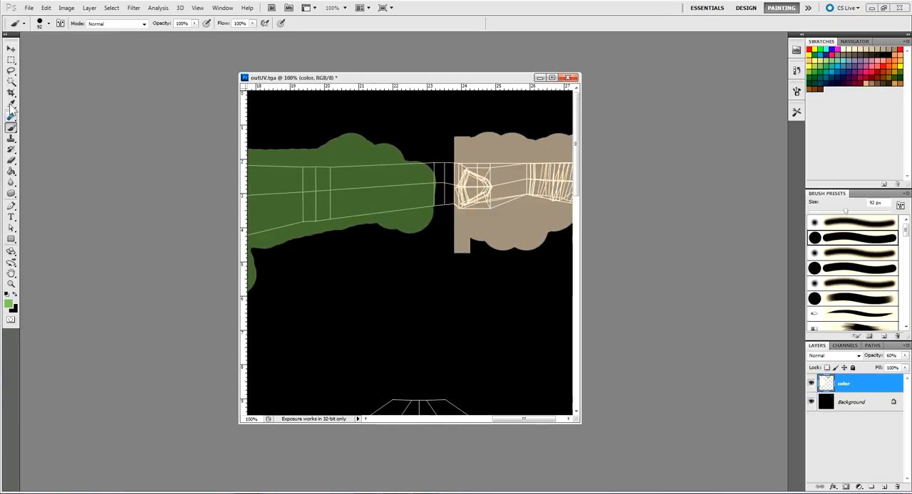
click(10, 60)
drag(409, 128, 456, 287)
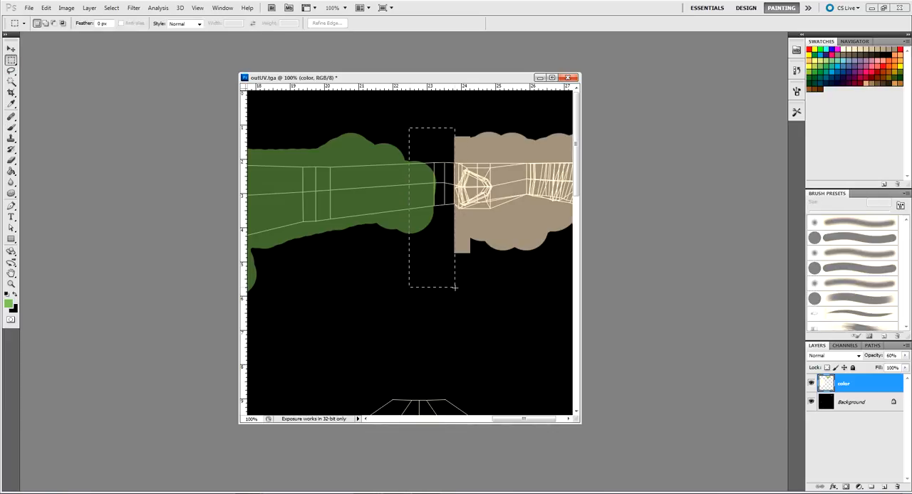
click(11, 128)
mouse_move(433, 153)
mouse_down()
mouse_move(443, 225)
mouse_move(420, 213)
mouse_up()
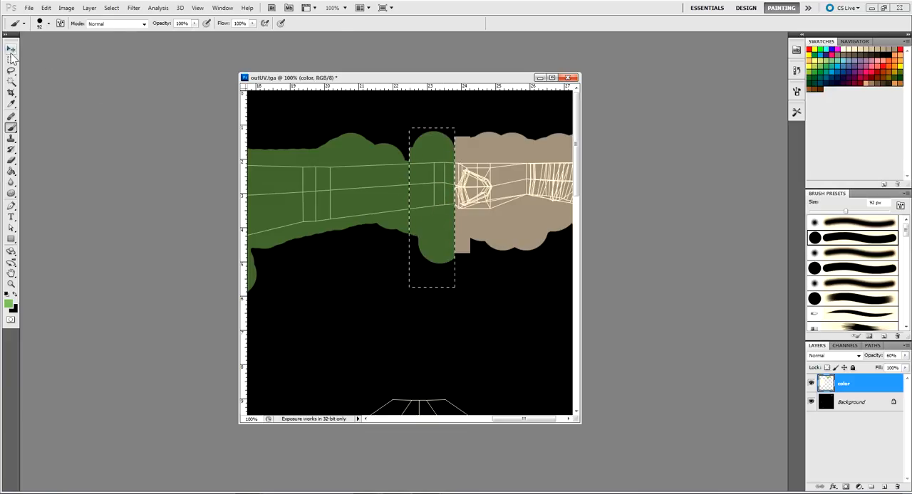
Deselect, then paint the right-hand torso UV shell completely green with the 92 px brush on the color layer
key(m)
key(ctrl+d)
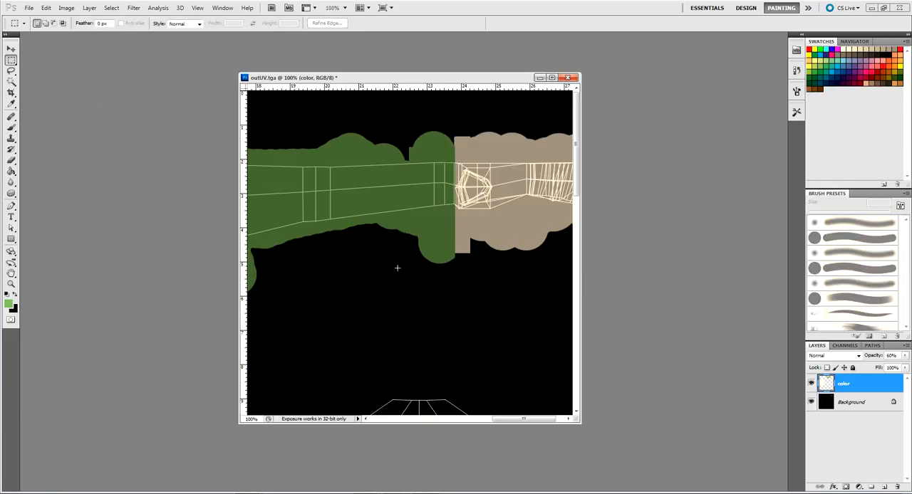
drag(389, 283, 385, 158)
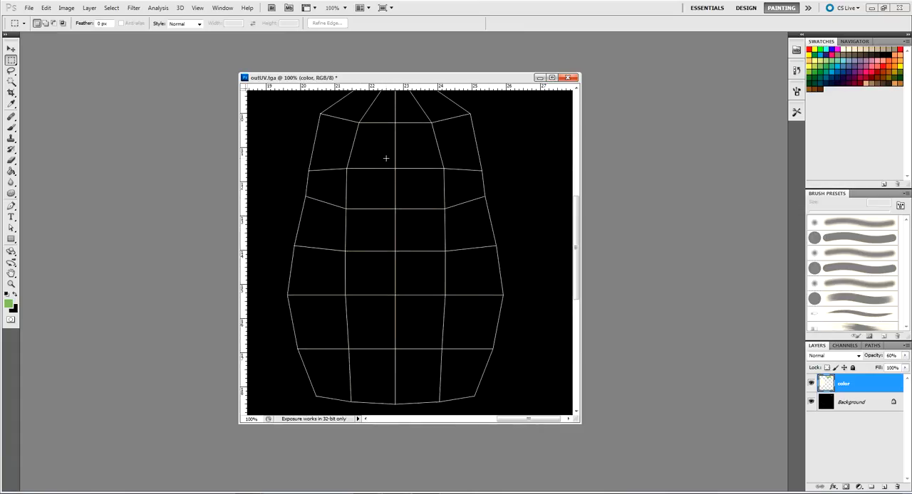
key(ctrl+minus)
key(ctrl+minus)
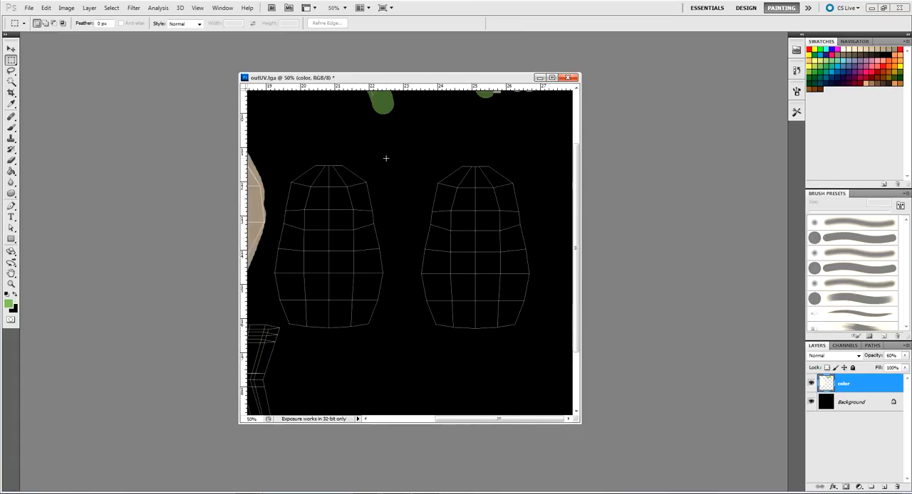
click(11, 127)
mouse_move(446, 171)
mouse_down()
mouse_move(432, 270)
mouse_move(441, 212)
mouse_move(430, 245)
mouse_move(438, 327)
mouse_move(504, 326)
mouse_move(520, 280)
mouse_move(506, 191)
mouse_move(493, 171)
mouse_move(457, 172)
mouse_move(482, 175)
mouse_move(448, 312)
mouse_move(449, 248)
mouse_move(469, 227)
mouse_move(467, 315)
mouse_move(494, 297)
mouse_move(485, 184)
mouse_move(492, 230)
mouse_move(483, 214)
mouse_move(495, 205)
mouse_move(503, 307)
mouse_up()
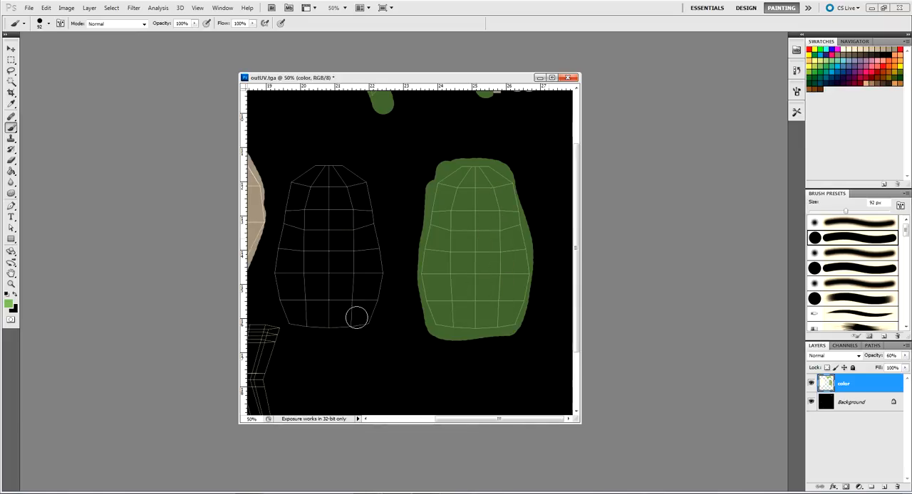
Paint the other torso UV shell, beside the head, completely green past its outline
drag(289, 320, 363, 324)
mouse_move(371, 224)
mouse_down()
mouse_move(361, 184)
mouse_move(340, 159)
mouse_move(314, 166)
mouse_move(280, 258)
mouse_move(290, 313)
mouse_move(291, 280)
mouse_move(304, 266)
mouse_move(314, 314)
mouse_move(328, 292)
mouse_move(359, 317)
mouse_move(360, 234)
mouse_move(333, 175)
mouse_move(319, 248)
mouse_move(312, 175)
mouse_move(330, 284)
mouse_move(337, 179)
mouse_move(349, 221)
mouse_up()
drag(350, 263, 366, 318)
key(ctrl+r)
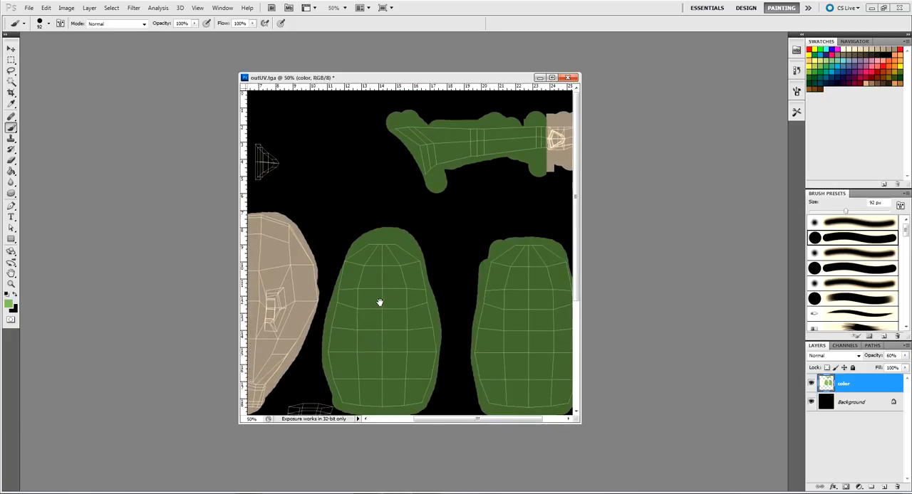
Paint the lowest row of both torso UV shells blue by brushing inside one wide rectangular selection, then deselect
drag(382, 326, 387, 285)
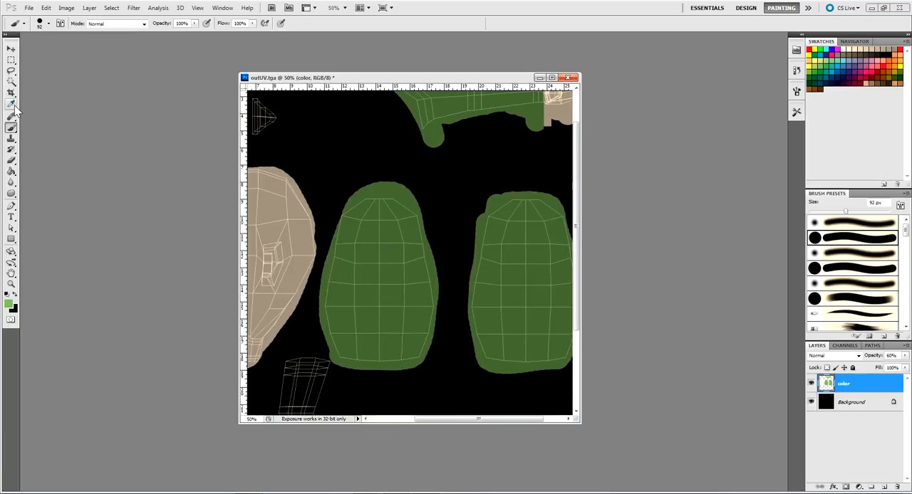
click(13, 61)
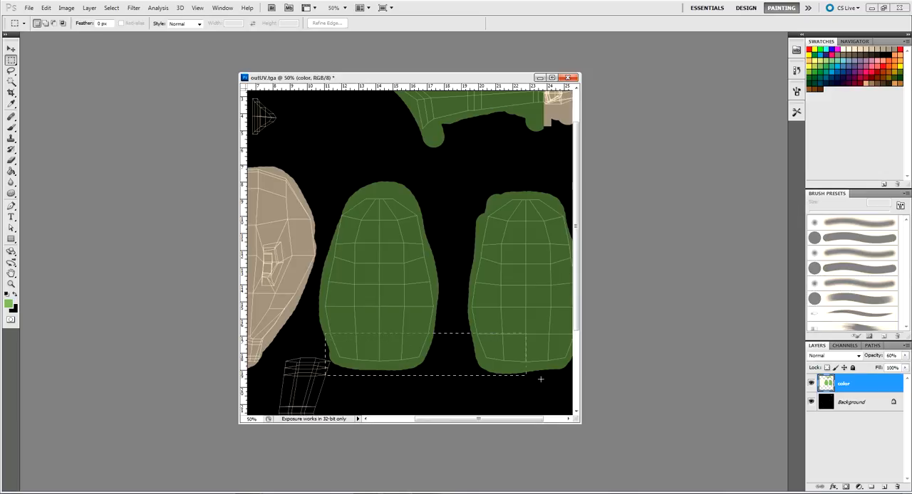
drag(570, 383, 538, 399)
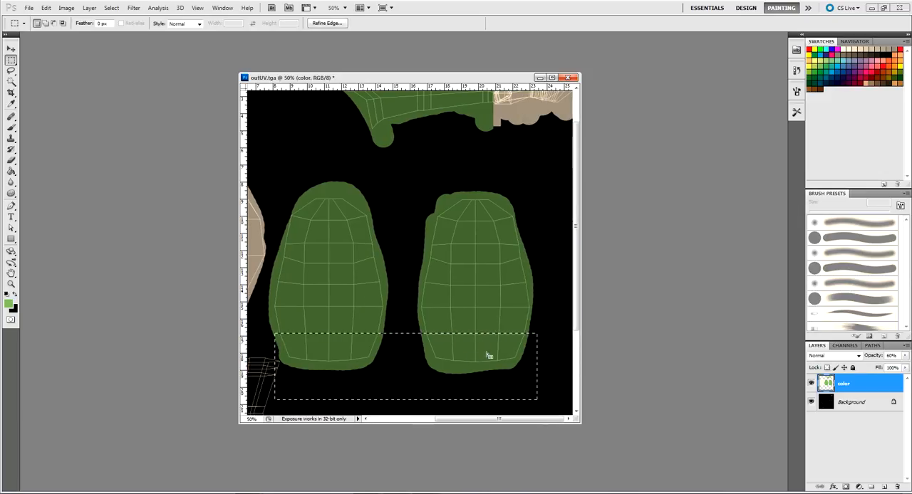
click(11, 128)
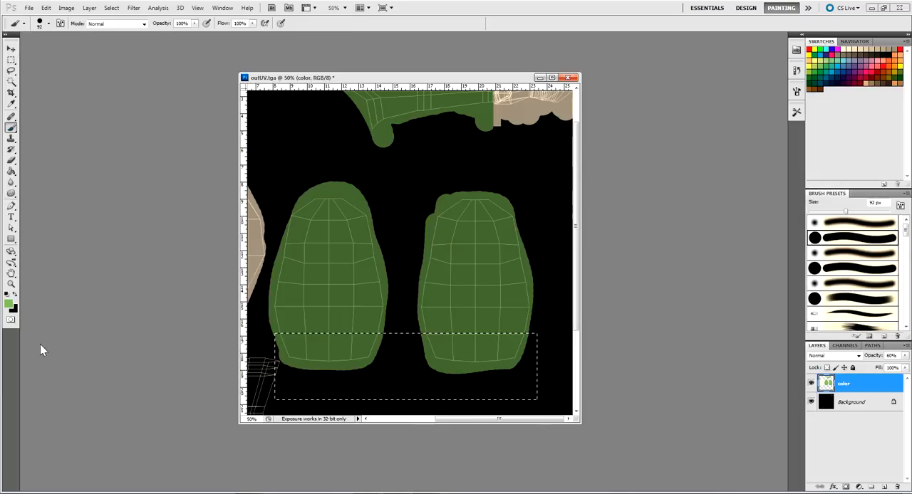
click(9, 305)
drag(640, 334, 640, 321)
click(725, 272)
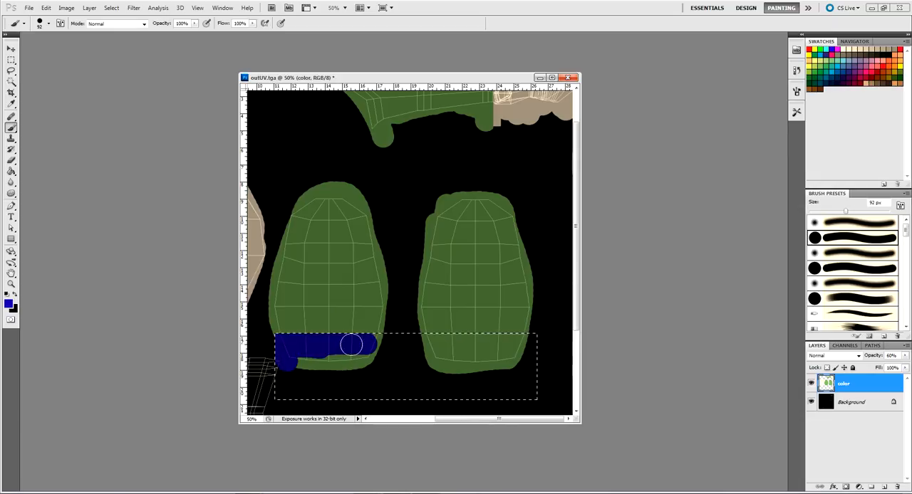
click(11, 60)
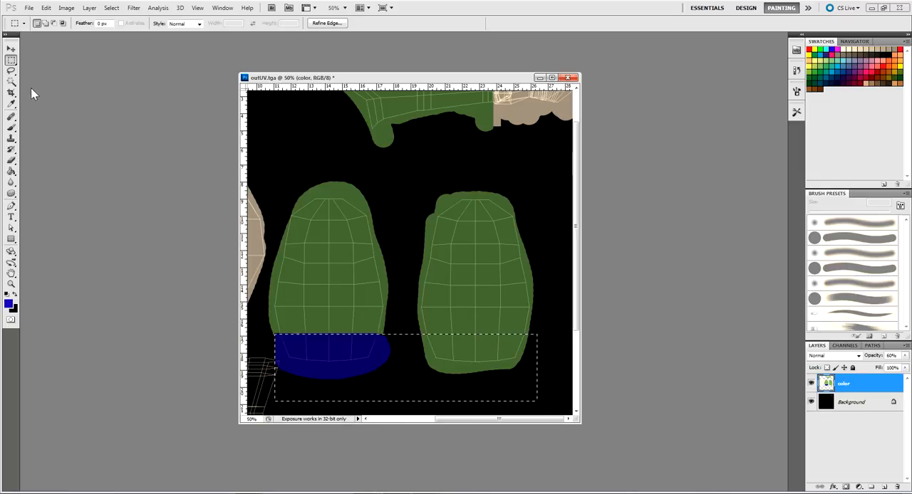
click(12, 129)
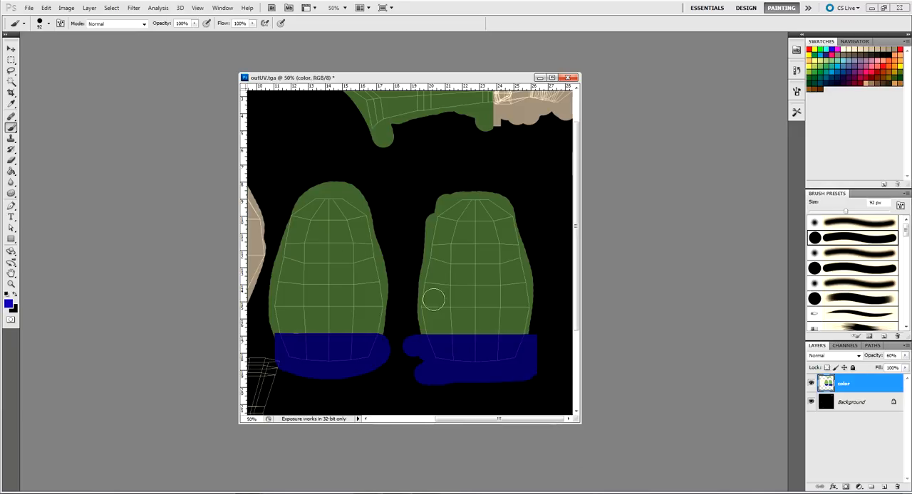
Extend the blue waist paint beyond the left edge of the torso shell nearest the head, working at 100% zoom
scroll(366, 356, left, 3)
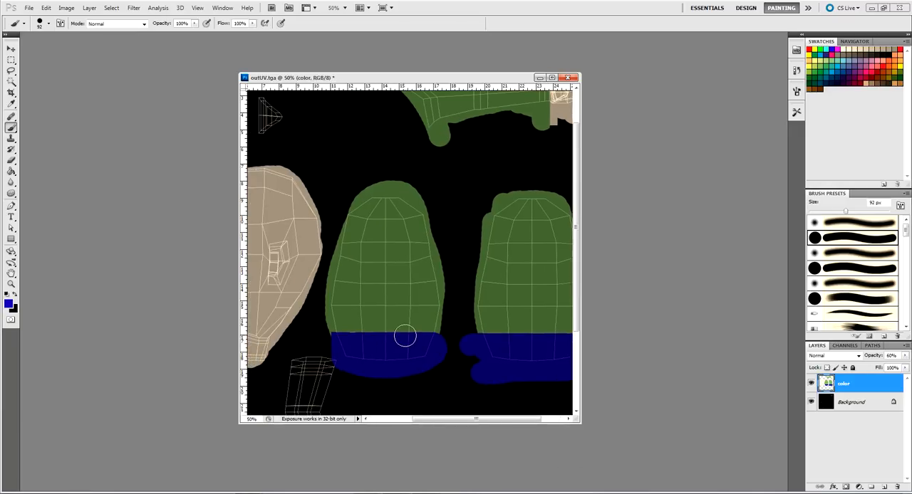
key(ctrl+plus)
key(ctrl+plus)
mouse_move(409, 380)
mouse_down()
mouse_move(458, 282)
mouse_move(507, 237)
mouse_up()
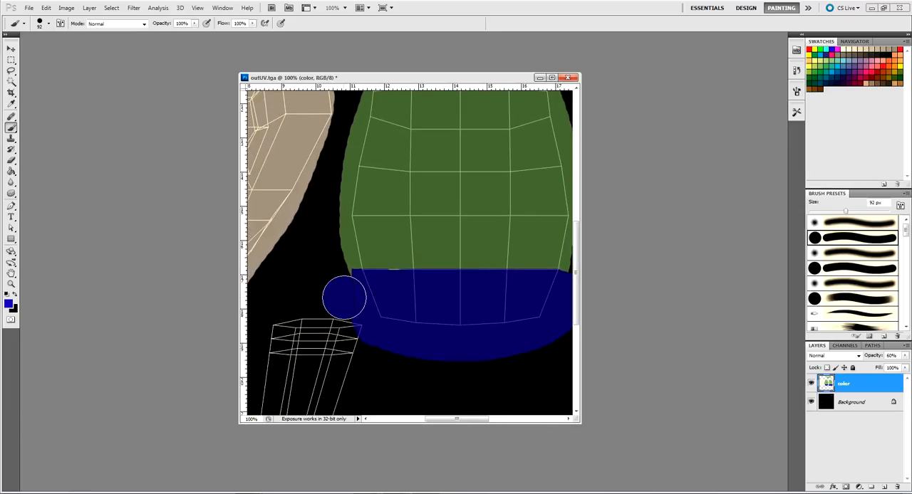
drag(346, 292, 351, 302)
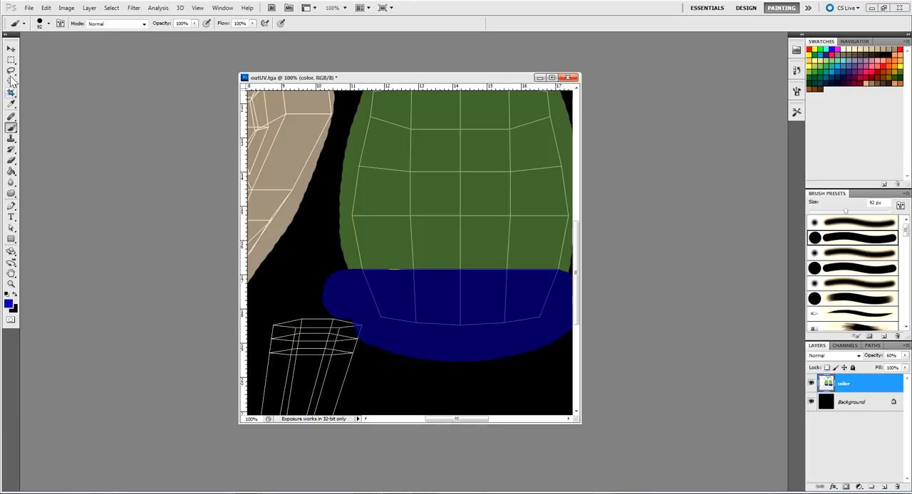
Straighten the top of the blue waist extension by brushing inside a rectangular selection level with the waistline, then deselect
key(m)
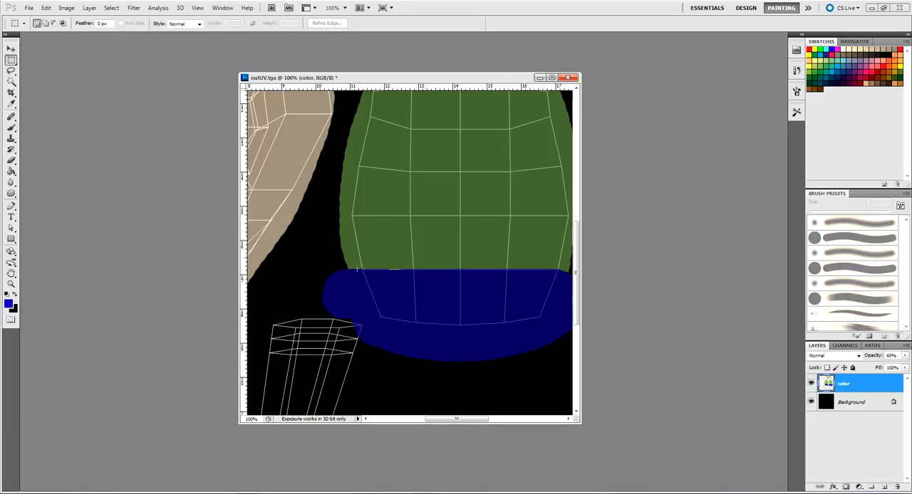
drag(270, 269, 370, 307)
key(b)
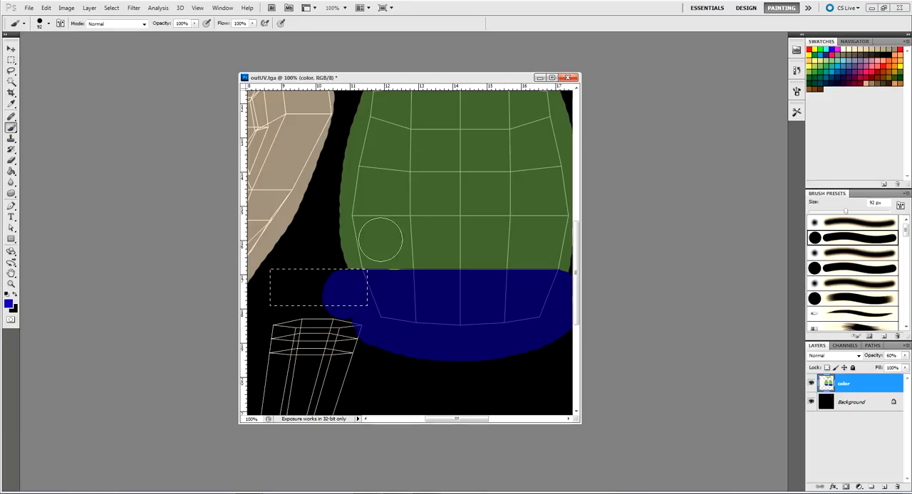
drag(4, 47, 6, 46)
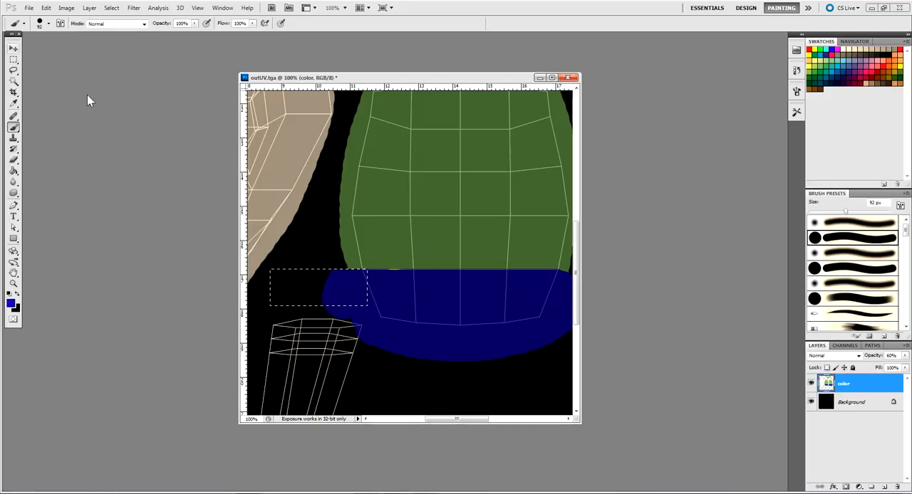
key(ctrl+d)
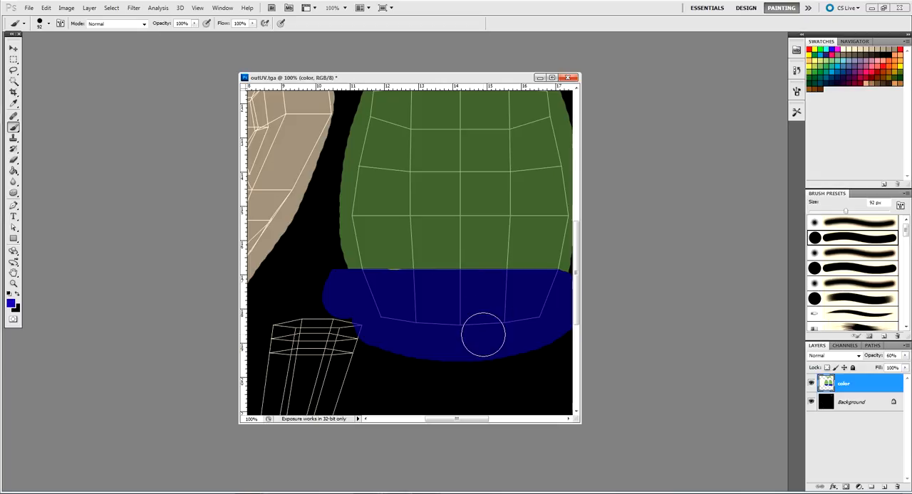
Paint the leg's UV shell blue from the hip down to just above the ankle
key(ctrl+minus)
key(ctrl+minus)
key(ctrl+minus)
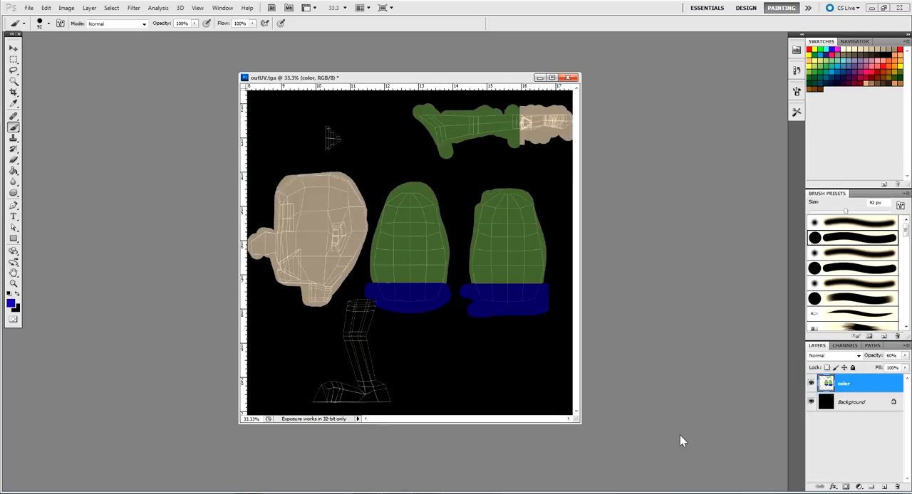
drag(352, 305, 356, 372)
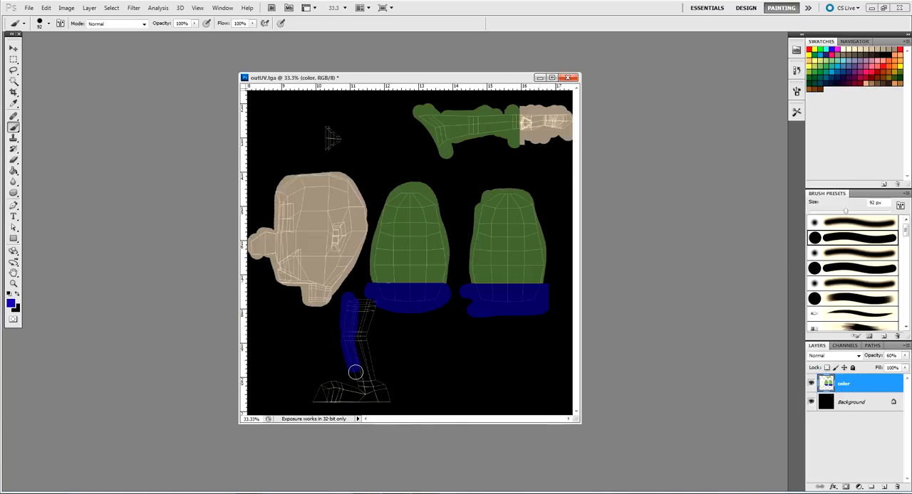
drag(358, 315, 360, 303)
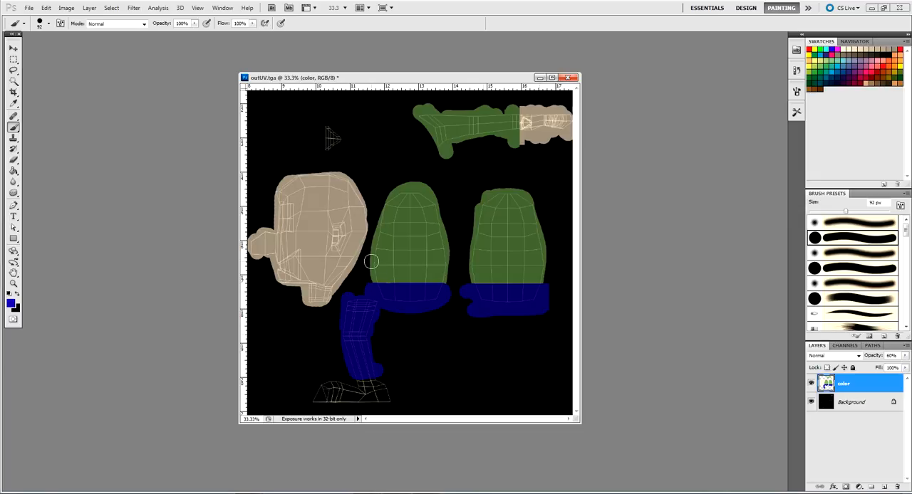
Paint the ankle in cream directly below the blue leg, viewing the leg's UV shell at 66.7% zoom
key(ctrl+plus)
key(ctrl+plus)
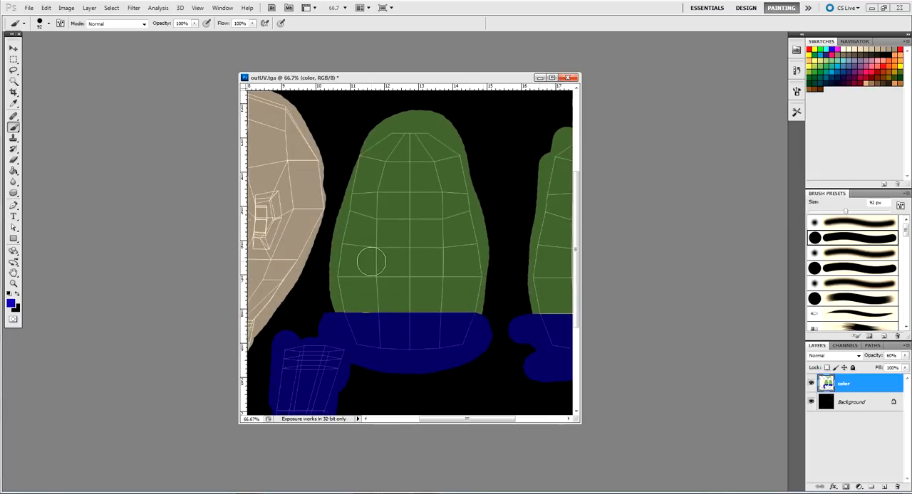
drag(399, 366, 429, 264)
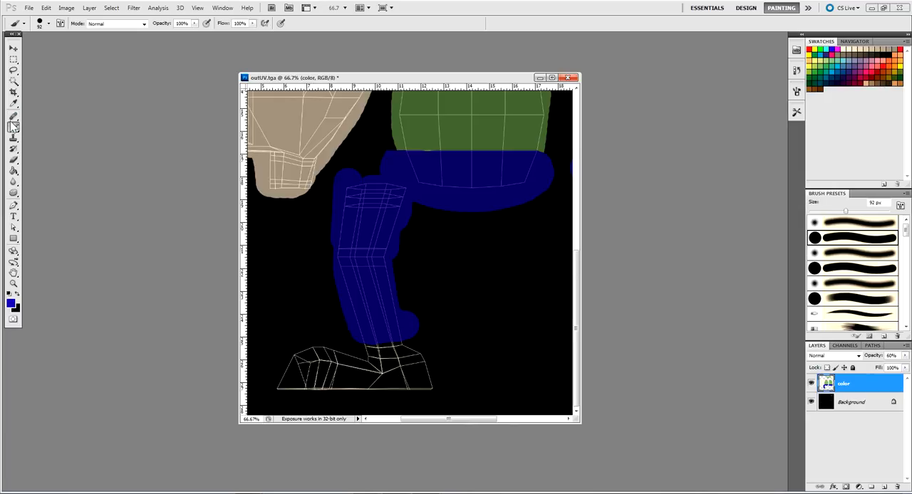
key(v)
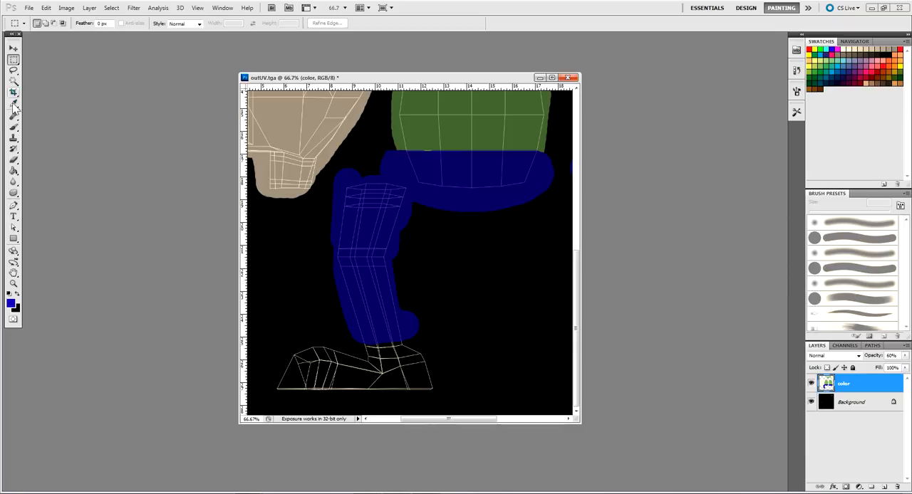
click(13, 127)
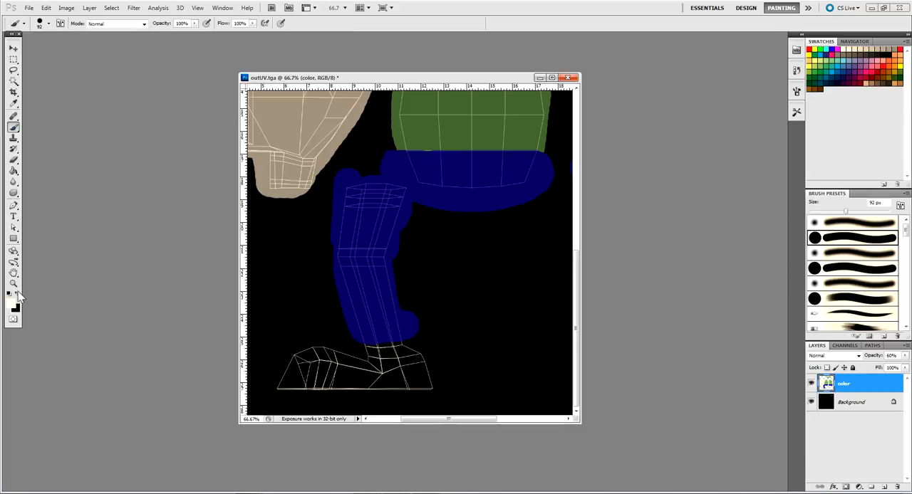
drag(376, 351, 410, 348)
click(419, 350)
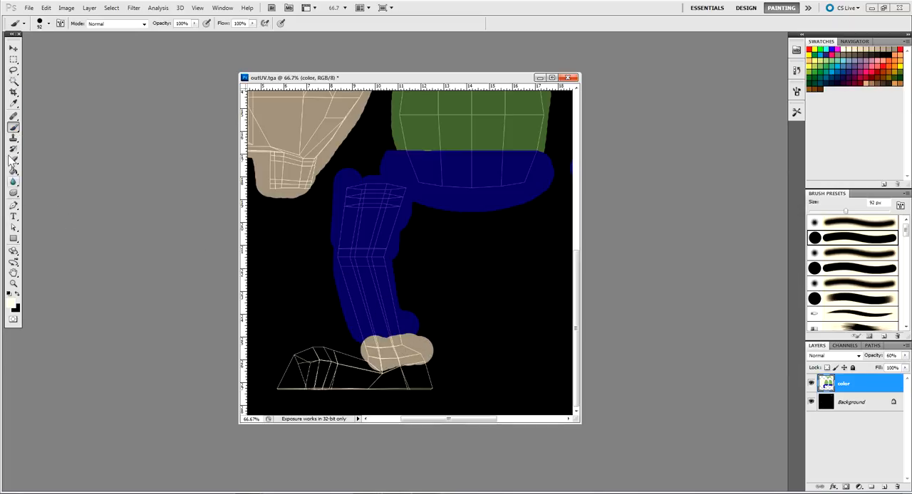
Sample the leg's blue as the foreground colour and reduce the brush to 40 px for touching up the ankle at 300% zoom
click(14, 103)
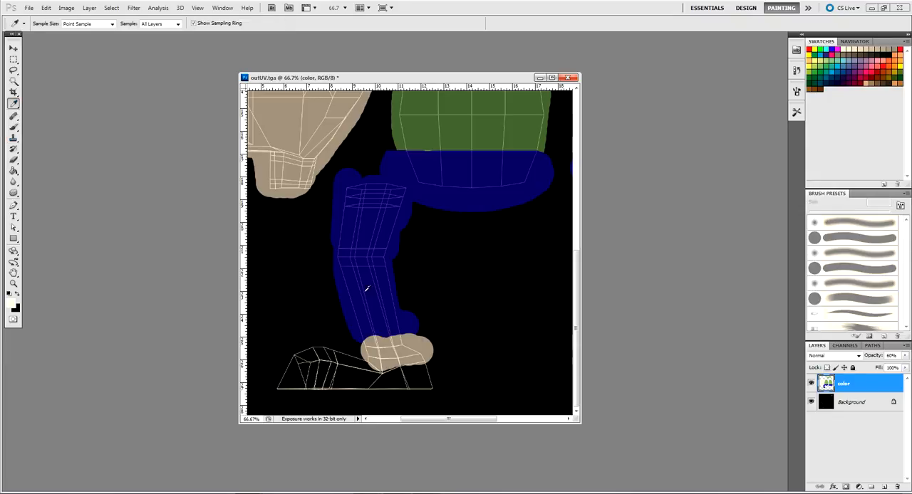
click(13, 126)
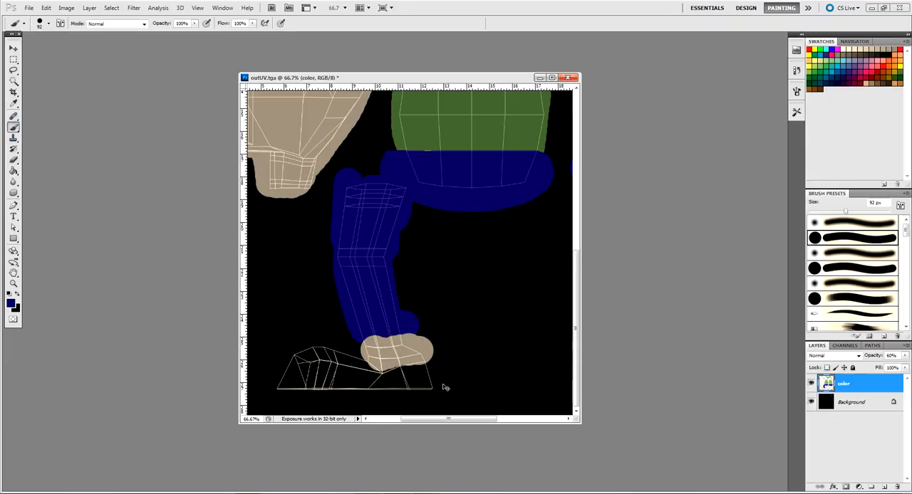
key(ctrl+plus)
key(ctrl+plus)
key(ctrl+plus)
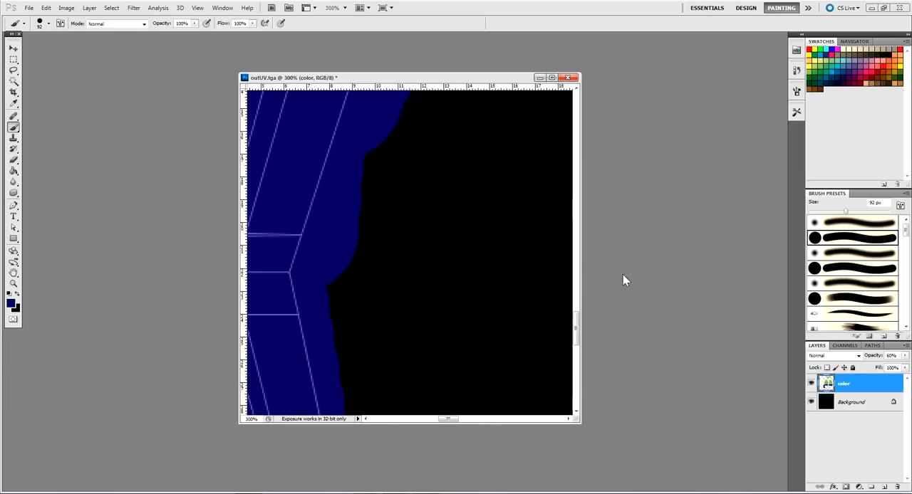
mouse_move(320, 396)
mouse_down()
mouse_move(428, 259)
mouse_move(411, 228)
mouse_up()
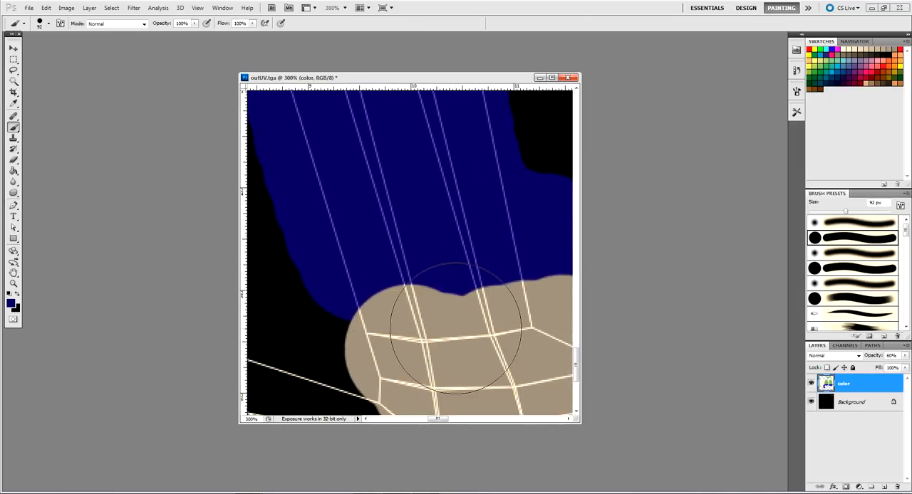
key(bracketleft)
key(bracketleft)
key(bracketleft)
key(bracketleft)
key(bracketleft)
key(bracketleft)
Try to cover the cream paint above the ankle line with the sampled blue, then undo the strokes
click(372, 293)
mouse_move(370, 303)
mouse_down()
mouse_move(363, 300)
mouse_move(407, 306)
mouse_move(385, 300)
mouse_up()
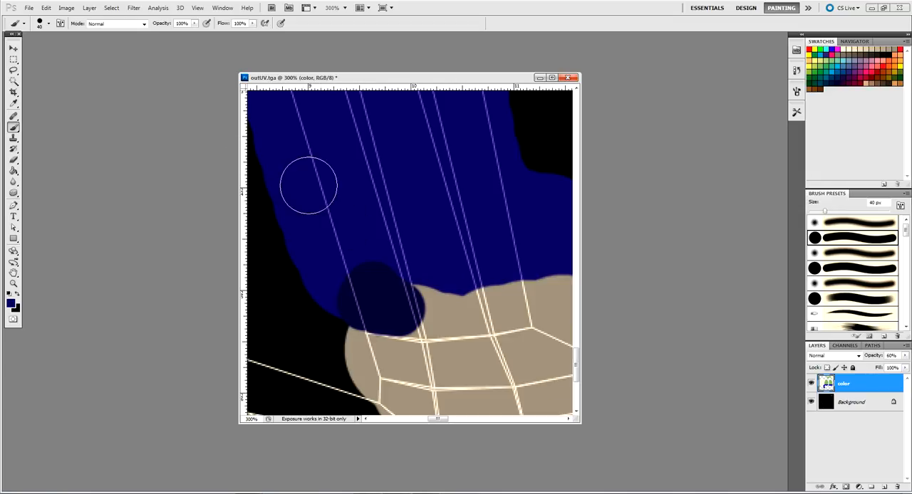
key(ctrl+z)
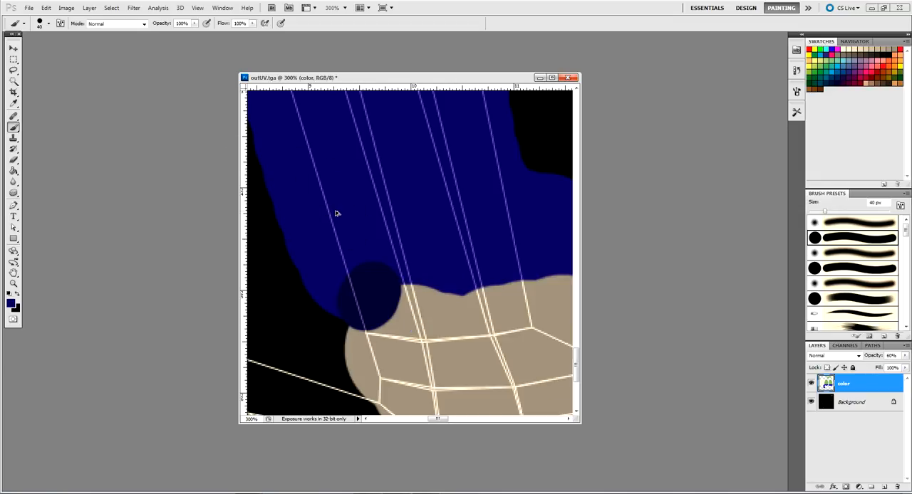
key(ctrl+alt+z)
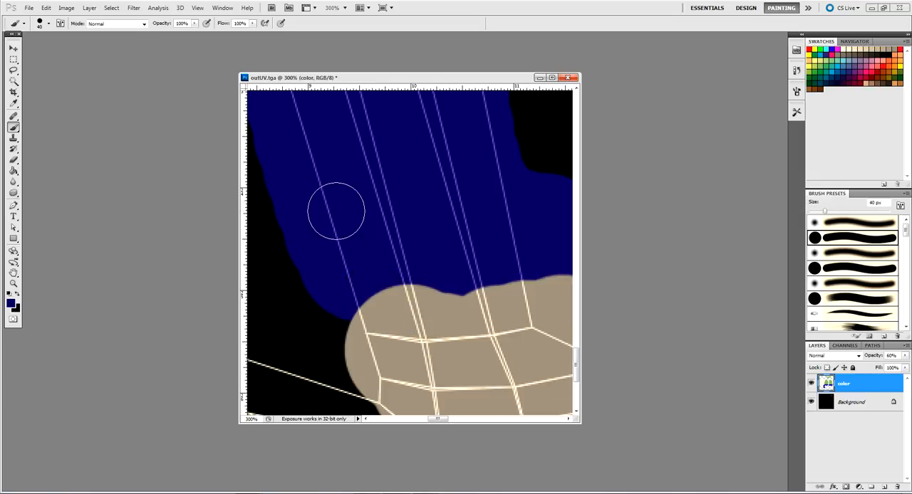
Raise the color layer's opacity to 100%
click(907, 357)
drag(886, 368, 909, 366)
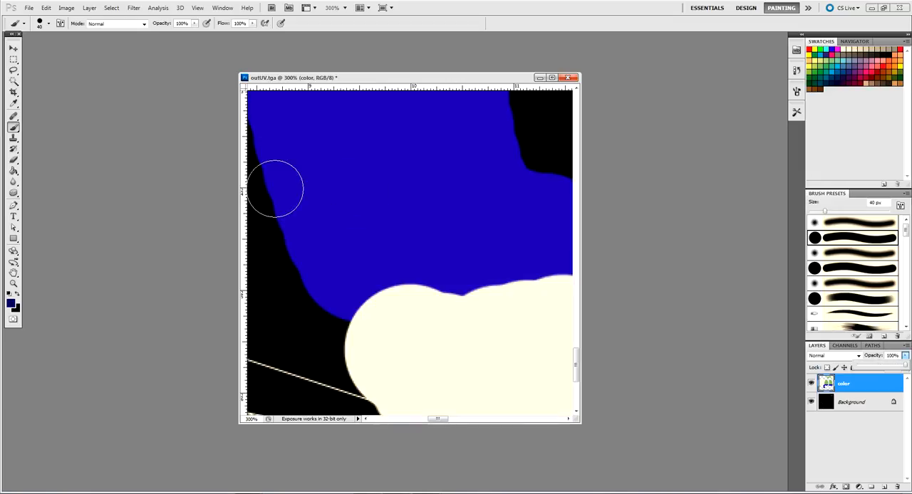
Sample the leg's blue as the foreground colour again and lower the color layer's opacity to 46%
click(13, 103)
click(371, 165)
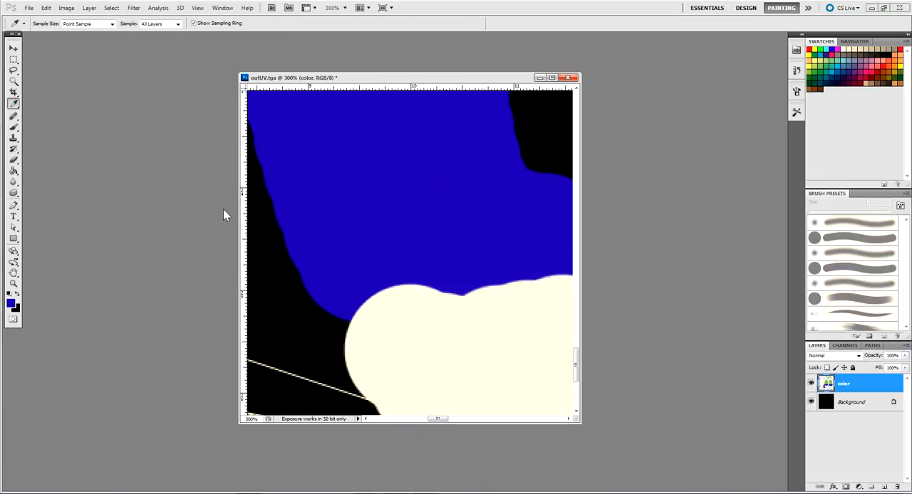
click(13, 127)
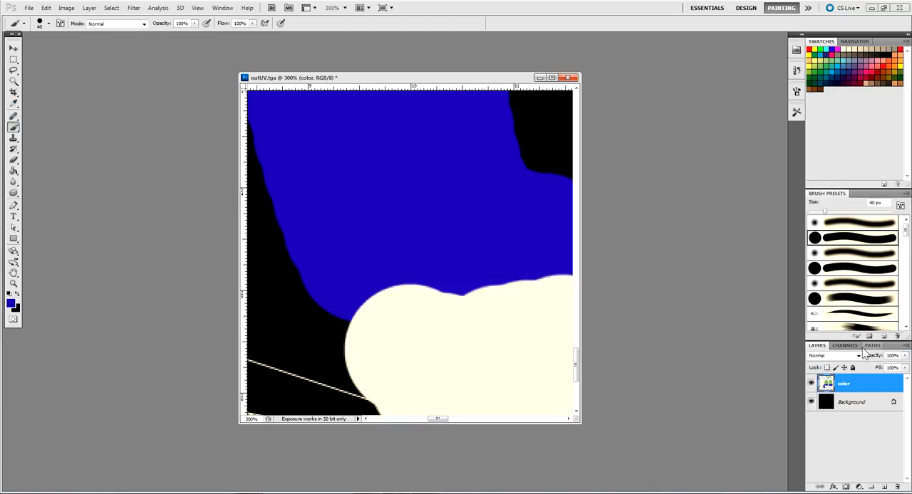
click(905, 355)
drag(882, 367, 878, 367)
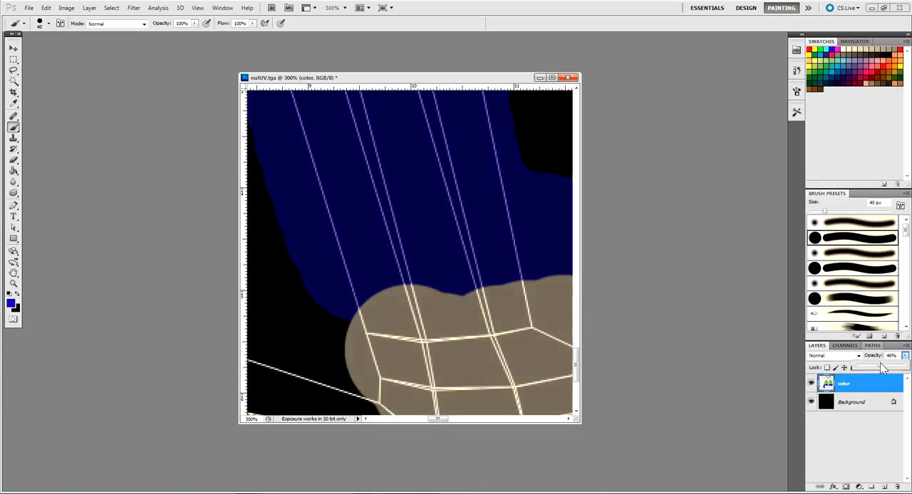
Cover the cream paint above the ankle line with the sampled blue, following the trouser leg's UV edge
mouse_move(372, 301)
mouse_down()
mouse_move(408, 311)
mouse_move(482, 297)
mouse_move(501, 274)
mouse_move(513, 304)
mouse_move(416, 311)
mouse_move(443, 310)
mouse_move(486, 249)
mouse_up()
drag(473, 300, 425, 232)
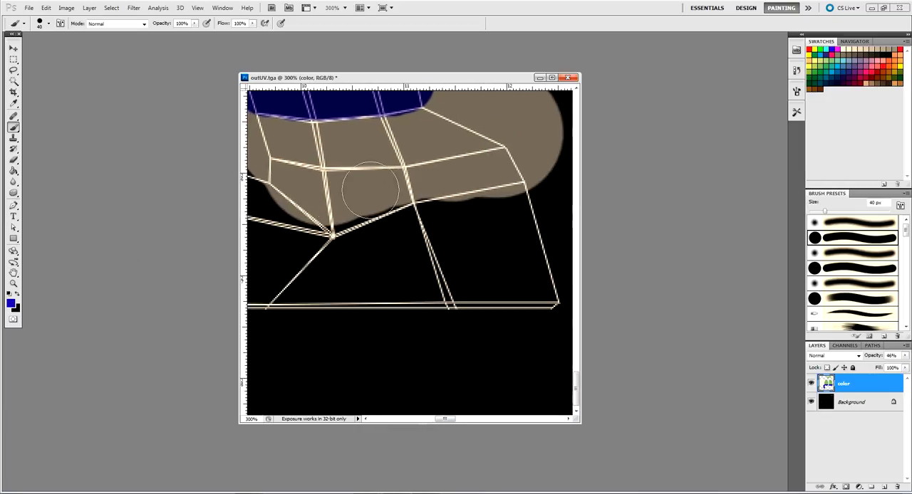
drag(348, 187, 394, 239)
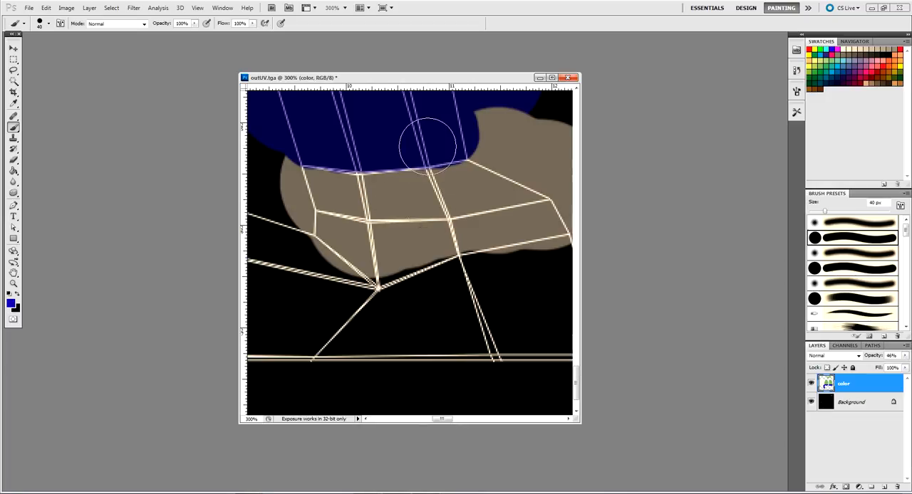
mouse_move(387, 306)
mouse_down()
mouse_move(434, 321)
mouse_move(428, 342)
mouse_up()
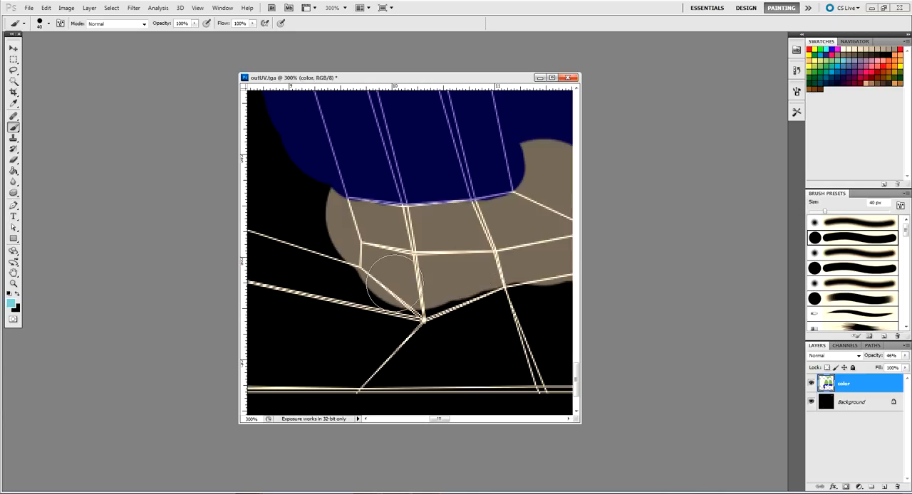
Choose yellow as the foreground colour and paint over the whole shoe's UV shell below the ankle
mouse_move(373, 269)
mouse_down()
mouse_move(360, 280)
mouse_move(415, 283)
mouse_up()
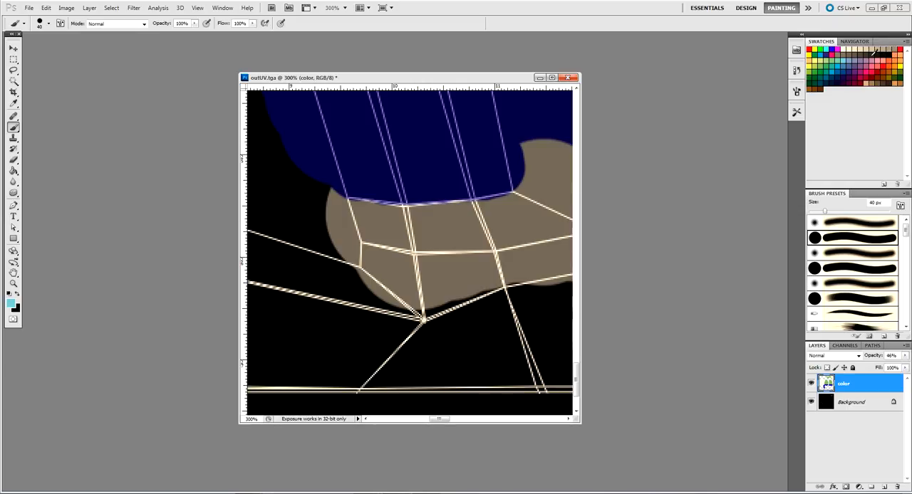
click(814, 62)
mouse_move(371, 308)
mouse_down()
mouse_move(369, 278)
mouse_move(402, 272)
mouse_move(404, 295)
mouse_move(478, 275)
mouse_move(504, 281)
mouse_move(399, 299)
mouse_move(484, 265)
mouse_move(520, 265)
mouse_move(464, 269)
mouse_move(426, 285)
mouse_move(496, 326)
mouse_move(527, 321)
mouse_move(548, 381)
mouse_move(430, 381)
mouse_move(482, 362)
mouse_move(389, 331)
mouse_move(538, 301)
mouse_up()
mouse_move(515, 343)
mouse_down()
mouse_move(370, 347)
mouse_move(432, 314)
mouse_move(355, 286)
mouse_move(488, 351)
mouse_up()
mouse_move(525, 312)
mouse_down()
mouse_move(369, 291)
mouse_move(389, 268)
mouse_move(306, 260)
mouse_up()
drag(360, 304, 469, 238)
mouse_move(417, 181)
mouse_down()
mouse_move(323, 257)
mouse_move(257, 382)
mouse_move(304, 362)
mouse_move(342, 255)
mouse_move(385, 362)
mouse_move(393, 254)
mouse_move(419, 268)
mouse_move(437, 260)
mouse_move(490, 339)
mouse_move(500, 227)
mouse_move(536, 327)
mouse_move(542, 293)
mouse_up()
mouse_move(394, 264)
mouse_down()
mouse_move(365, 242)
mouse_move(243, 226)
mouse_up()
mouse_move(404, 238)
mouse_down()
mouse_move(459, 222)
mouse_move(403, 186)
mouse_move(404, 152)
mouse_up()
mouse_move(457, 243)
mouse_down()
mouse_move(476, 265)
mouse_move(498, 196)
mouse_move(530, 197)
mouse_up()
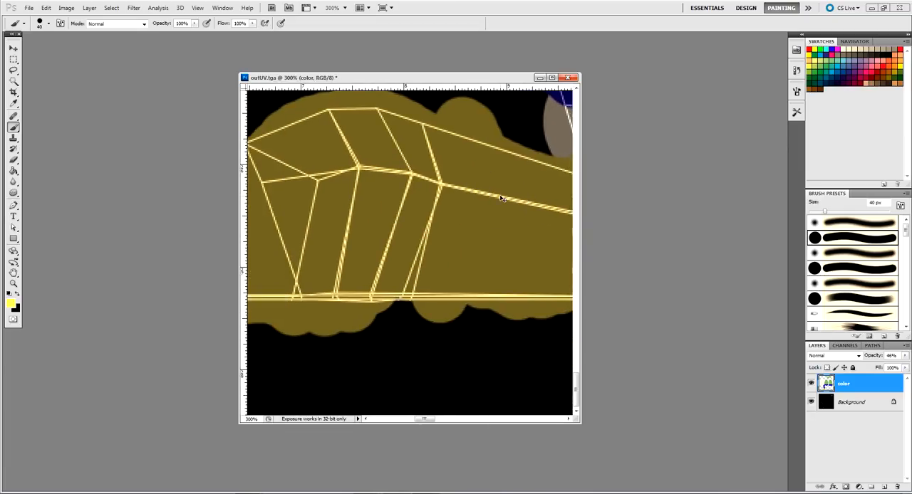
Select a thin rectangular strip along the shoe's bottom edge with the Rectangular Marquee, viewed at 100% zoom
key(ctrl+minus)
key(ctrl+minus)
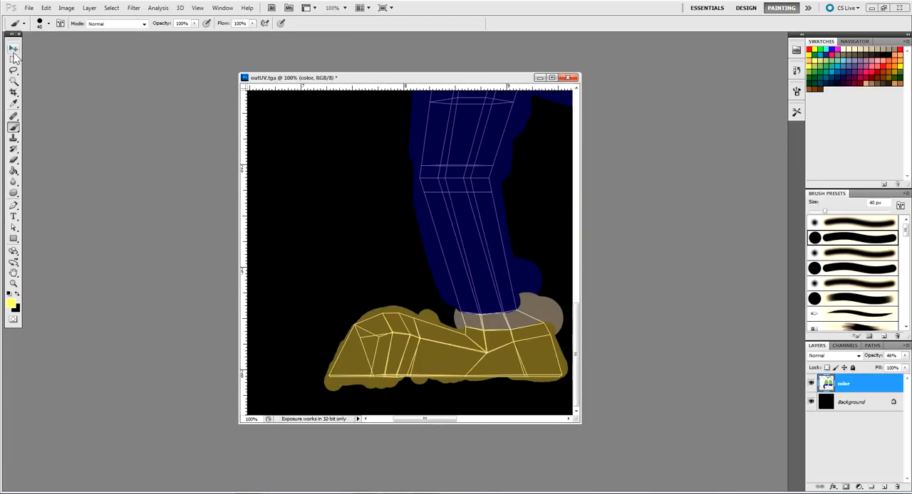
click(13, 59)
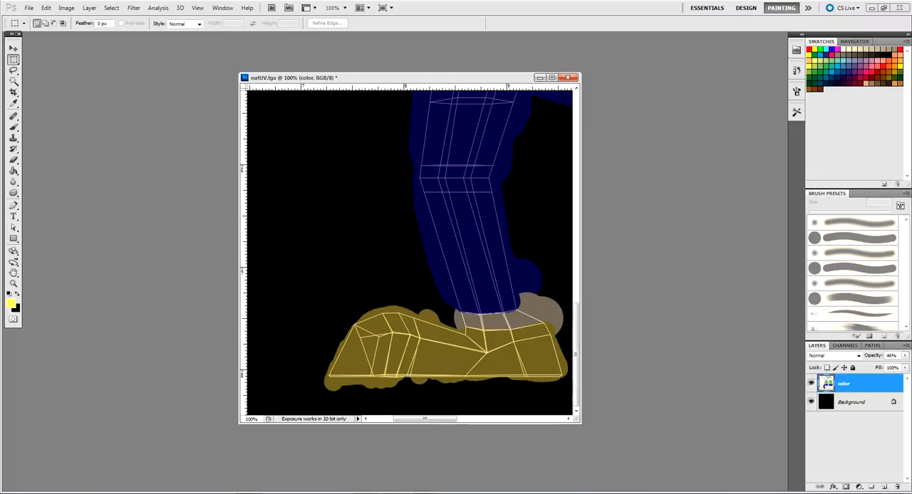
key(ctrl+BackSpace)
drag(478, 327, 433, 212)
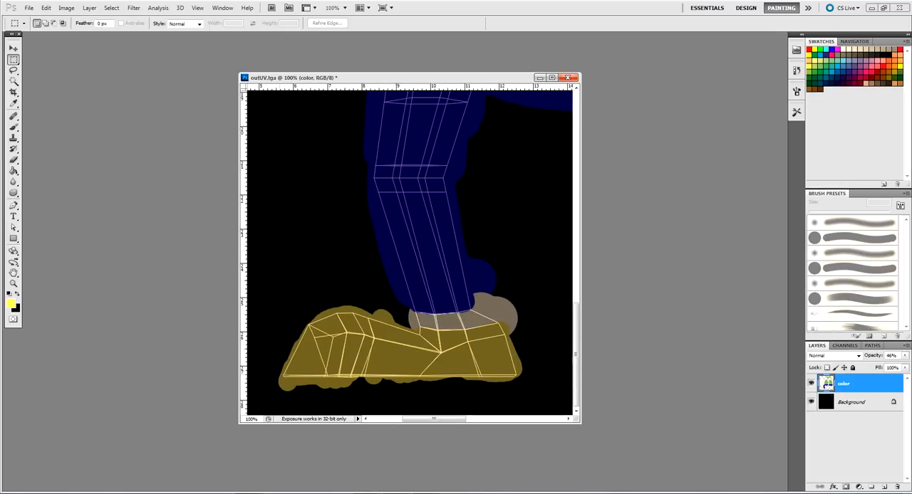
drag(572, 394, 561, 400)
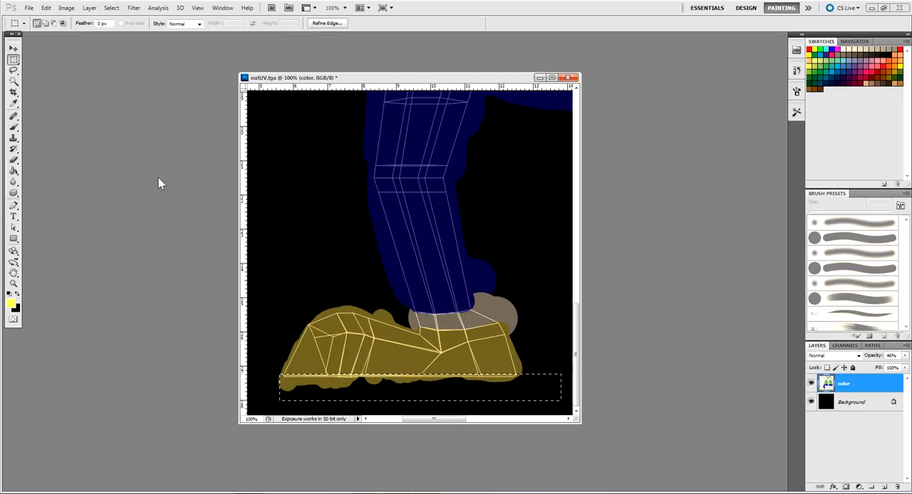
Set the foreground colour to pure red (ff0000)
click(13, 103)
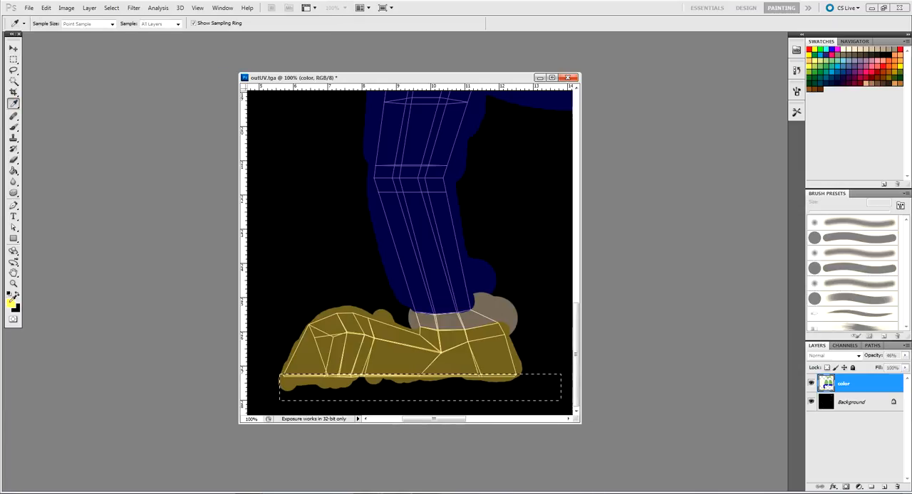
click(11, 304)
click(639, 279)
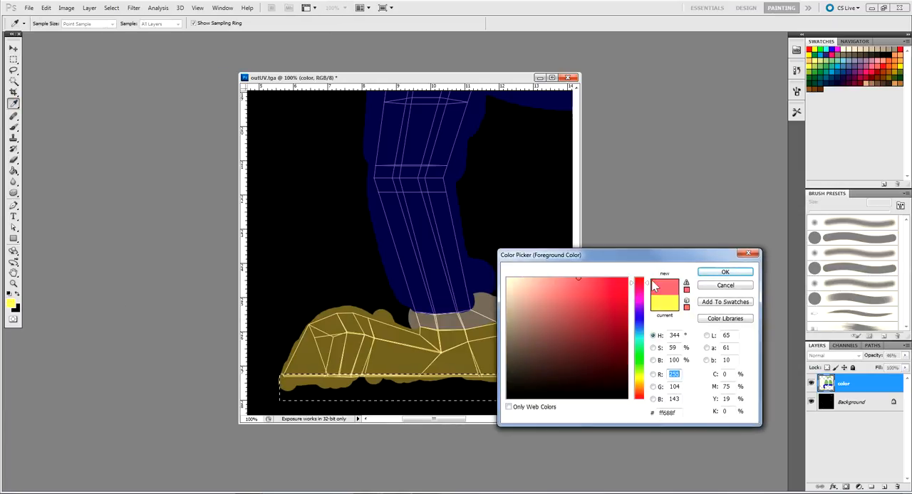
click(627, 278)
key(Return)
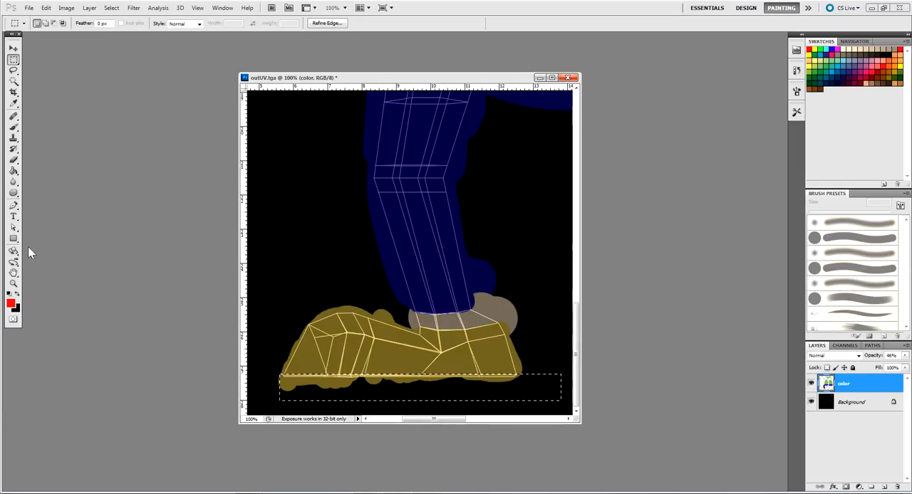
Paint the shoe's sole red inside the selected strip with the 40 px brush, and clear the selection
click(13, 60)
click(13, 127)
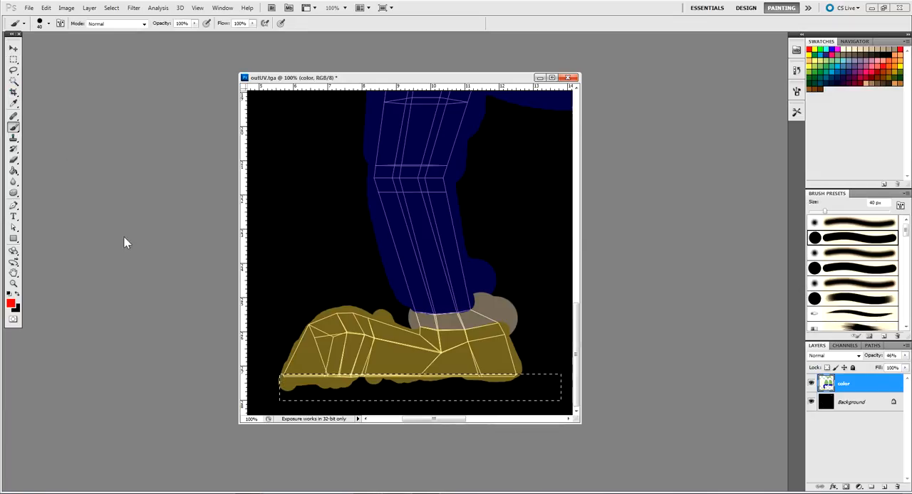
mouse_move(463, 366)
mouse_down()
mouse_move(492, 374)
mouse_move(422, 387)
mouse_move(343, 378)
mouse_up()
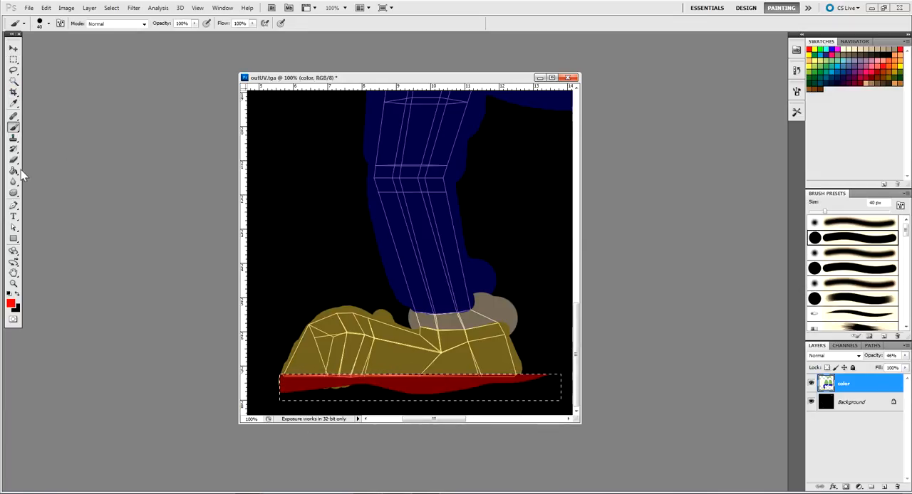
click(14, 60)
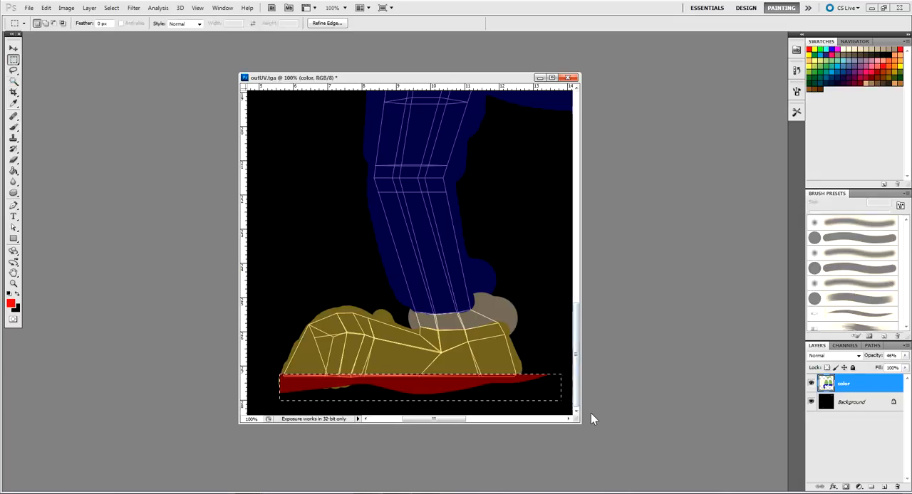
click(461, 298)
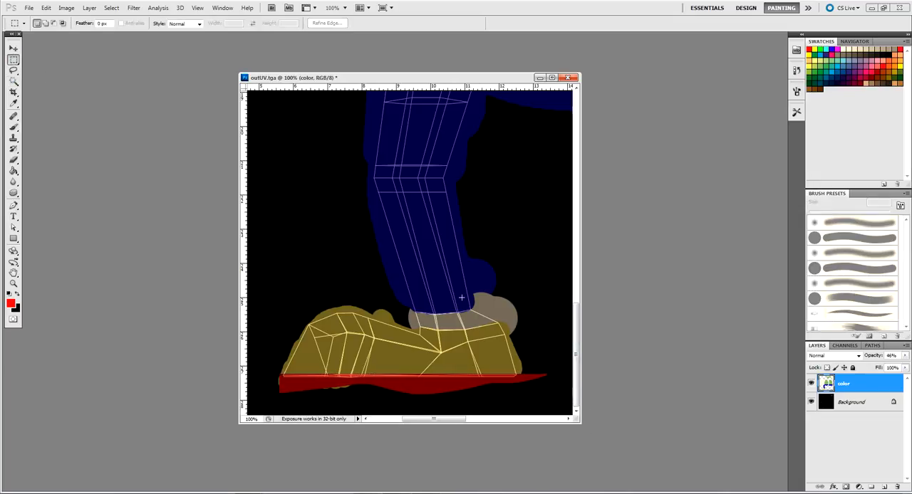
Raise the color layer's opacity to 100% and review the painted shells from the leg up to the head
drag(459, 243, 441, 277)
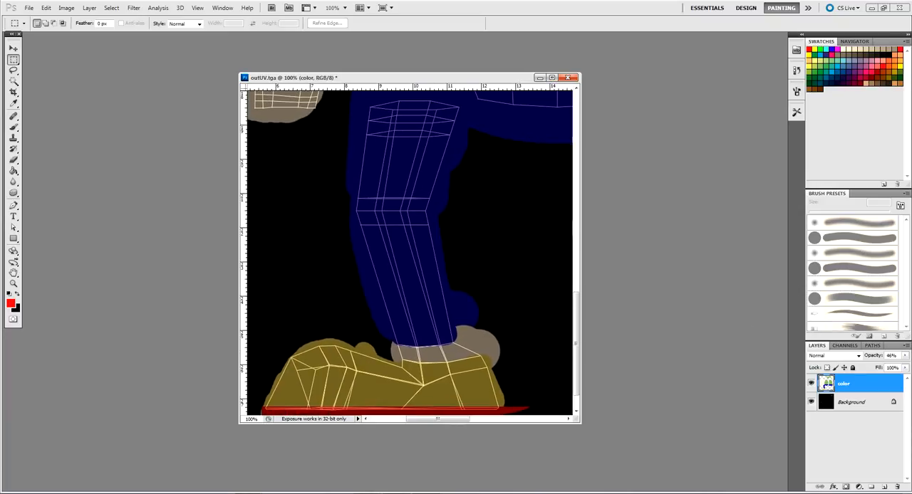
click(905, 356)
drag(876, 367, 903, 367)
drag(509, 201, 550, 392)
drag(505, 178, 518, 396)
drag(506, 146, 491, 301)
Lower the color layer's opacity to 51% to expose the unpainted triangular shell above the head
click(905, 355)
drag(903, 367, 885, 368)
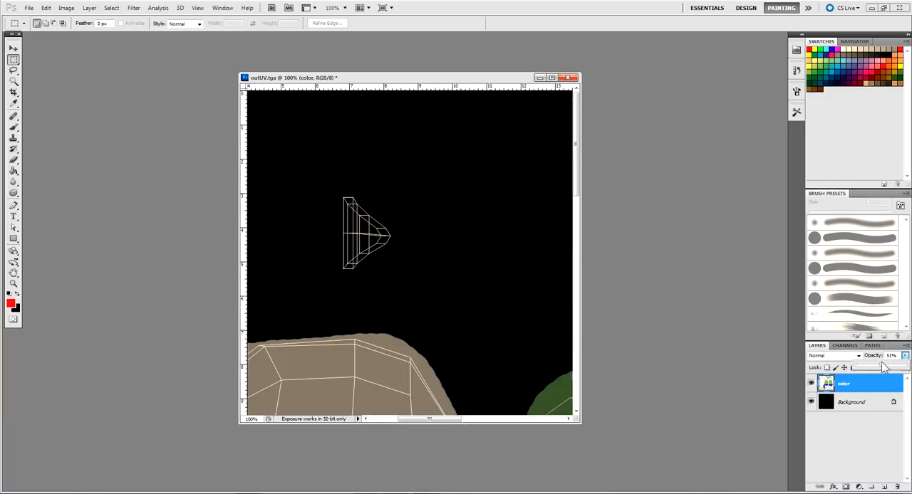
drag(419, 248, 461, 283)
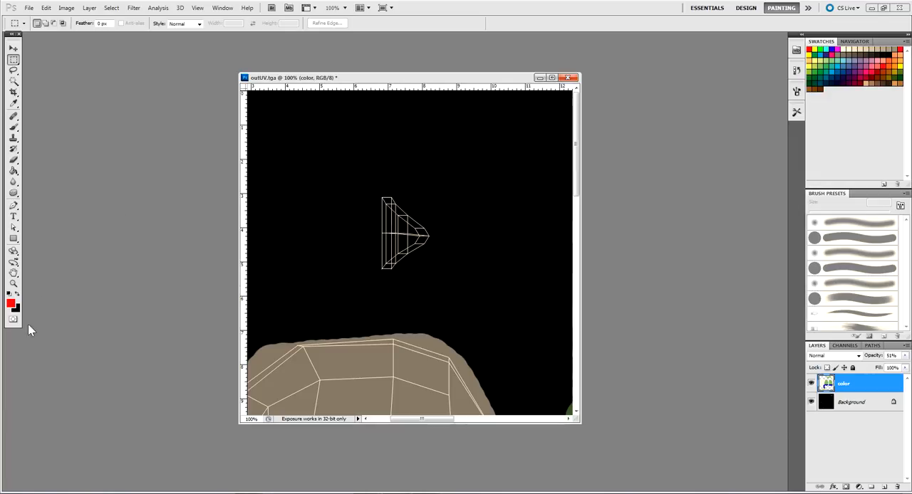
Choose an orange-brown foreground colour and paint over the small triangular UV shell above the head
click(12, 303)
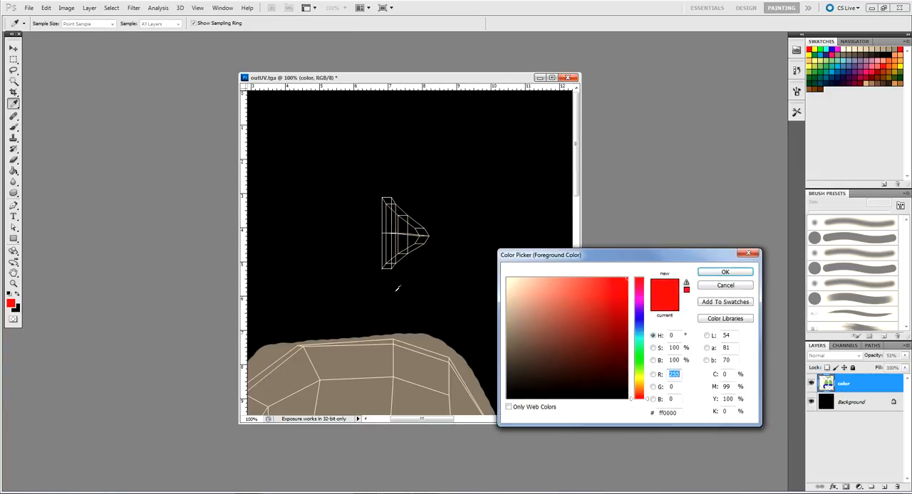
click(748, 288)
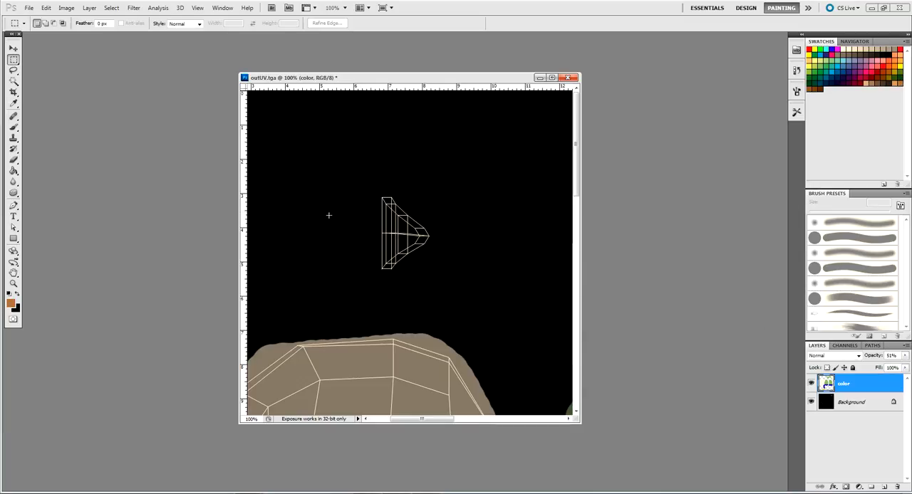
key(b)
mouse_move(377, 189)
mouse_down()
mouse_move(390, 287)
mouse_move(390, 220)
mouse_move(425, 235)
mouse_up()
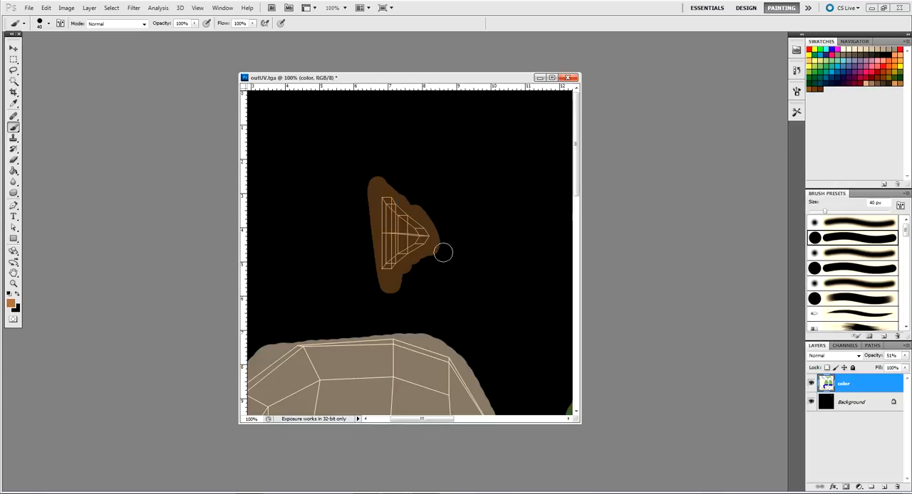
Dab a soft salmon-red blush on the cheek of the face shell with a soft 133 px brush
drag(435, 293, 496, 113)
drag(497, 318, 509, 178)
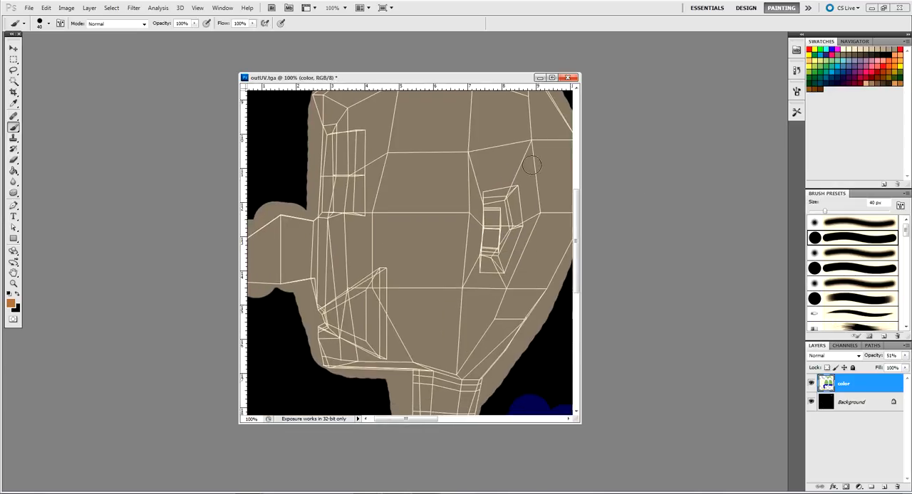
click(906, 358)
click(865, 357)
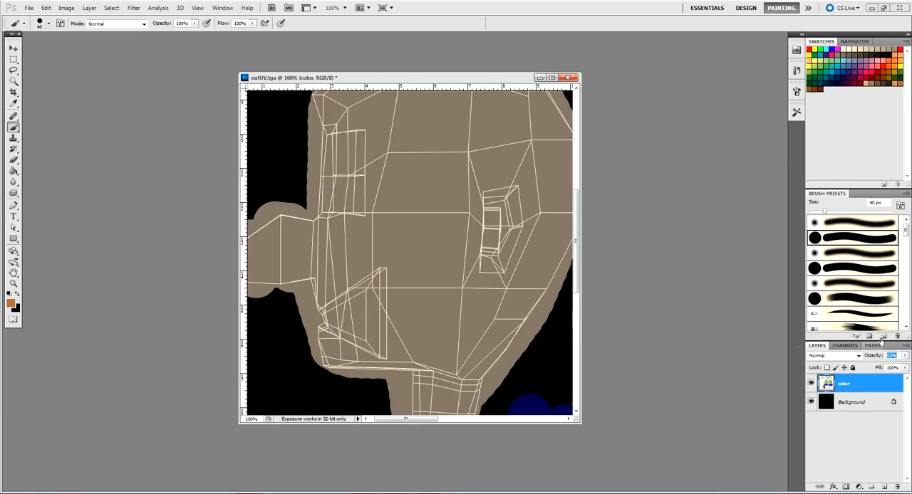
click(886, 62)
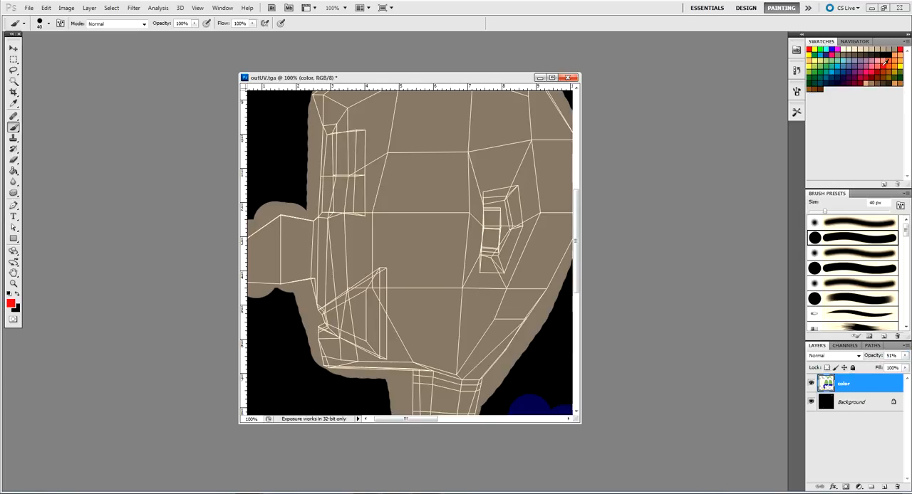
click(48, 23)
drag(40, 50, 46, 49)
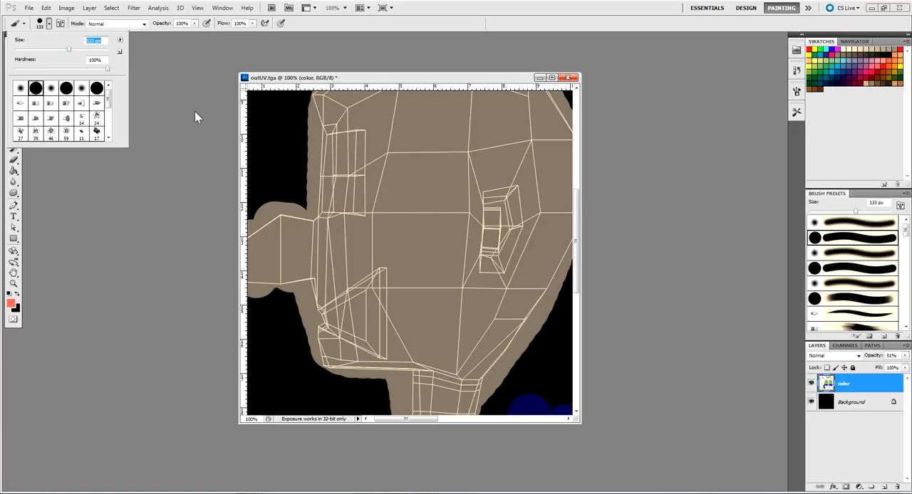
click(8, 71)
key(Return)
click(404, 238)
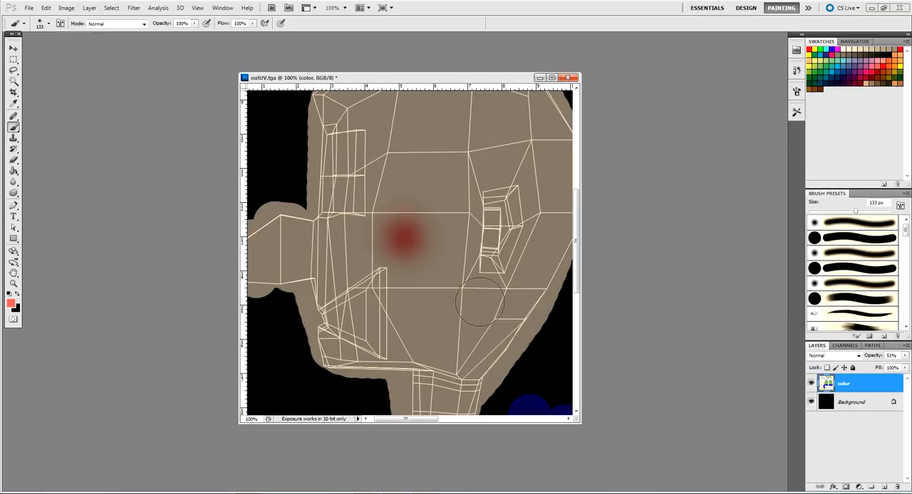
Look over the layout from the face shell across to the green shirt's UV shell
drag(461, 289, 422, 312)
drag(438, 350, 382, 140)
drag(436, 337, 411, 240)
drag(454, 315, 389, 203)
drag(392, 277, 400, 356)
drag(456, 133, 399, 348)
mouse_move(486, 280)
mouse_down()
mouse_move(463, 313)
mouse_move(311, 263)
mouse_move(415, 277)
mouse_move(315, 287)
mouse_move(436, 158)
mouse_move(415, 261)
mouse_move(416, 205)
mouse_up()
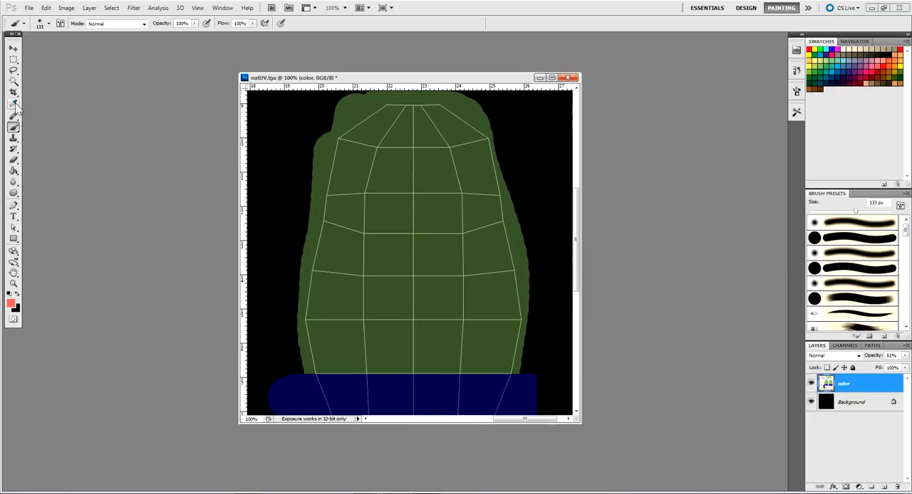
click(13, 239)
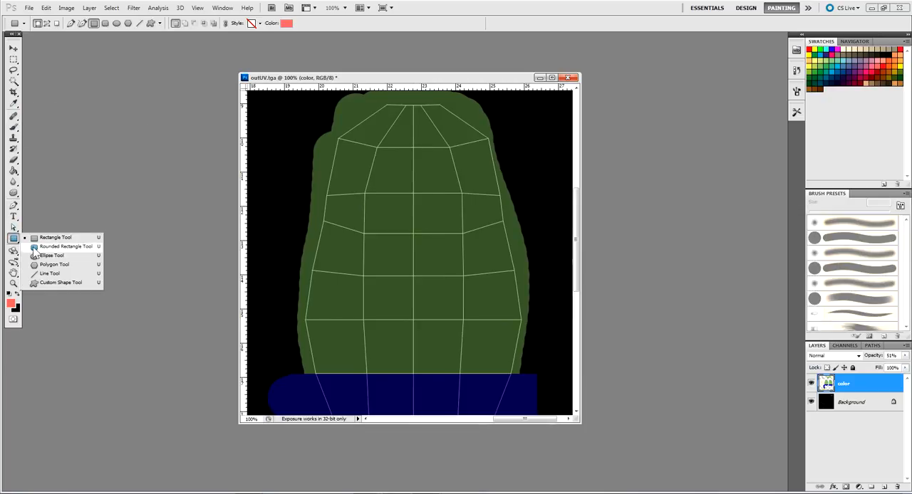
click(50, 256)
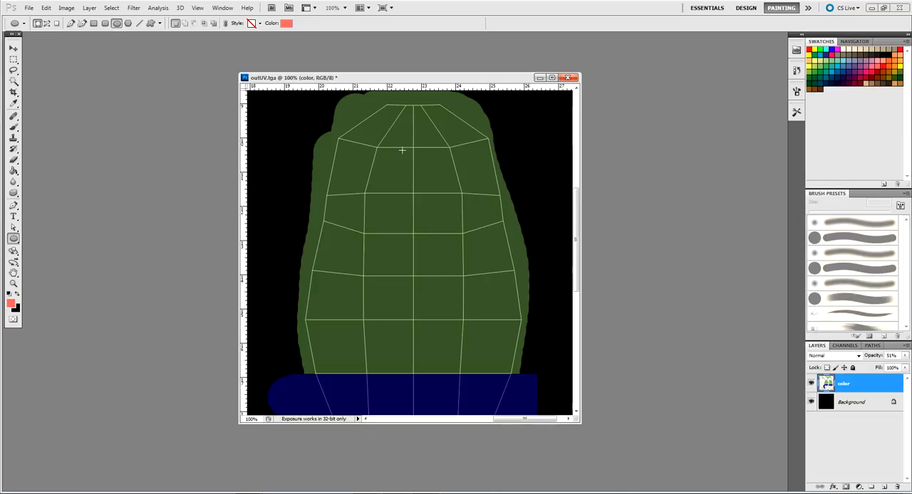
click(13, 126)
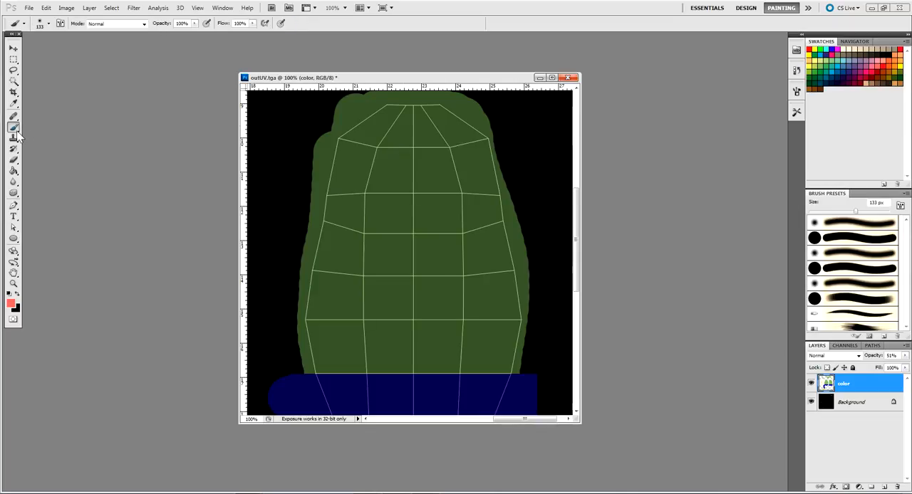
Set the brush to 20 px with 100% hardness and choose dark blue as the foreground colour
click(25, 24)
click(48, 23)
click(67, 69)
drag(67, 69, 109, 69)
drag(68, 48, 23, 49)
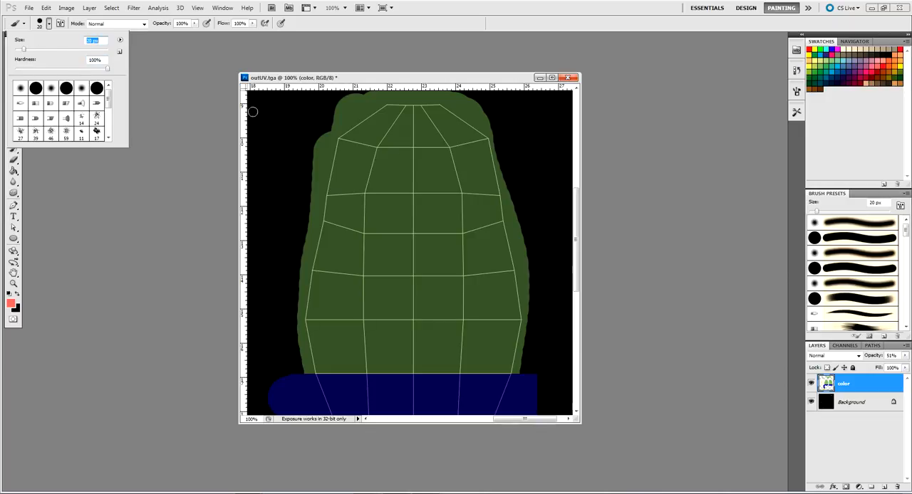
click(832, 52)
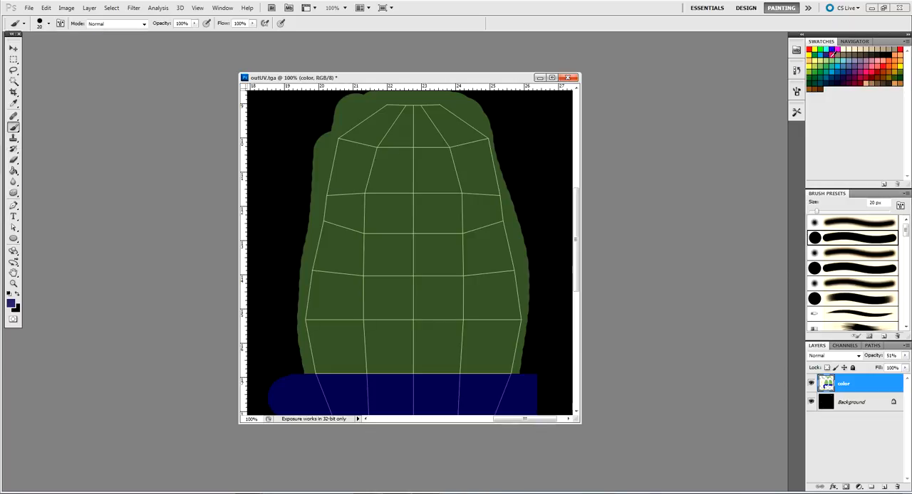
Dab three dark blue buttons down the centre line of the front shirt's UV shell
click(413, 147)
click(413, 175)
Raise the color layer's opacity to 100% and sample the cream skin colour from the face shell
click(906, 360)
drag(883, 368, 908, 368)
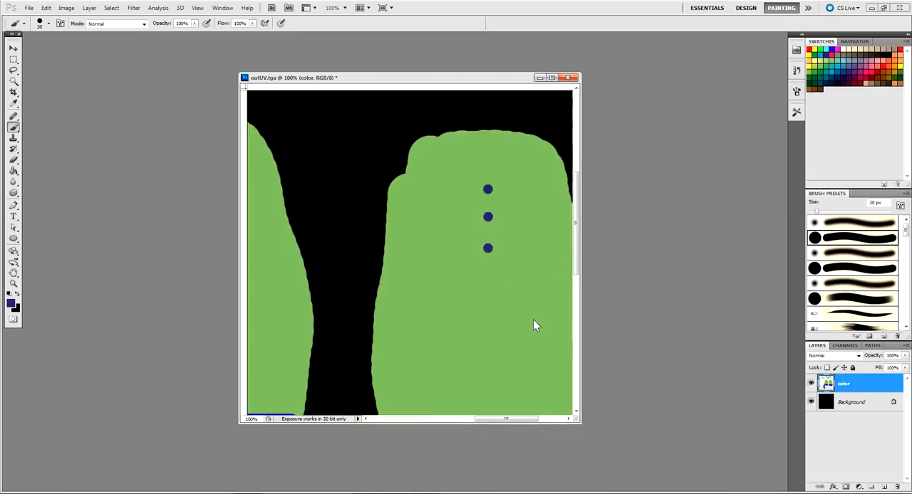
drag(303, 304, 494, 278)
drag(385, 399, 425, 307)
drag(292, 195, 519, 349)
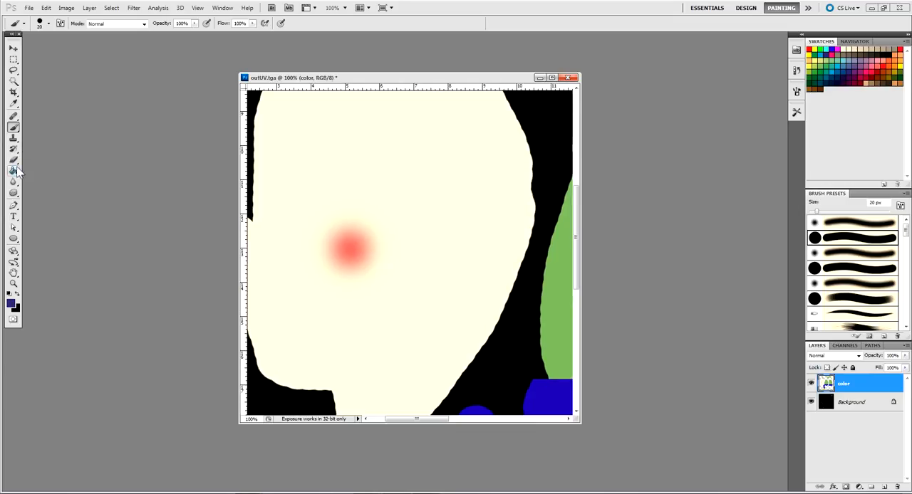
click(13, 104)
click(304, 151)
Lower the color layer's opacity to 69% and paint a small cream V-neck triangle above the buttons on the front shirt shell
drag(486, 229, 296, 308)
drag(452, 286, 421, 299)
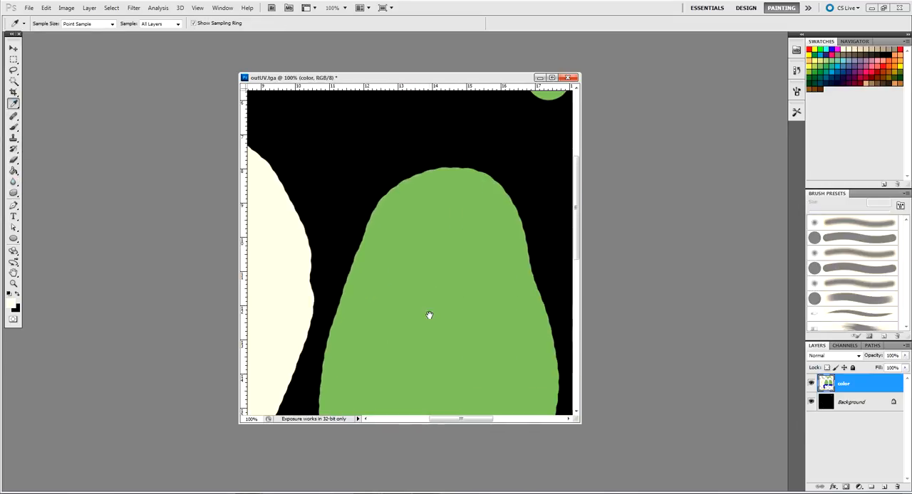
drag(447, 326, 277, 291)
drag(339, 306, 344, 341)
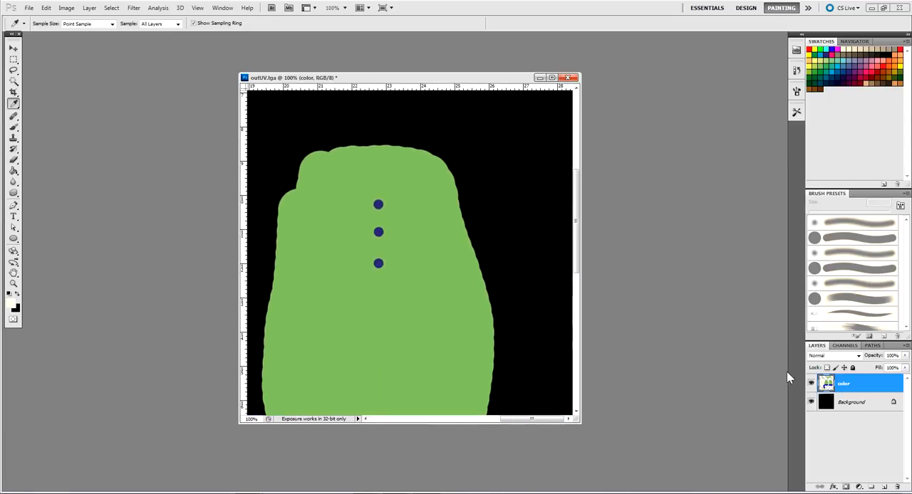
click(905, 356)
drag(900, 365, 890, 365)
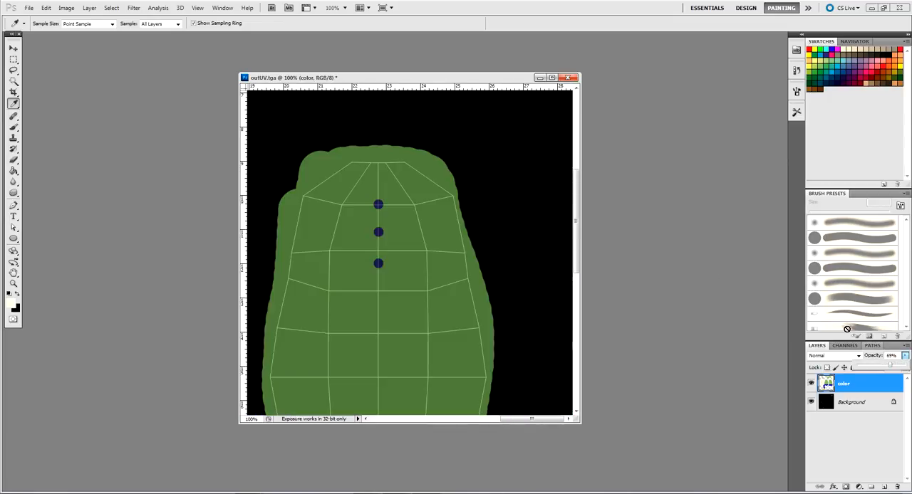
click(14, 127)
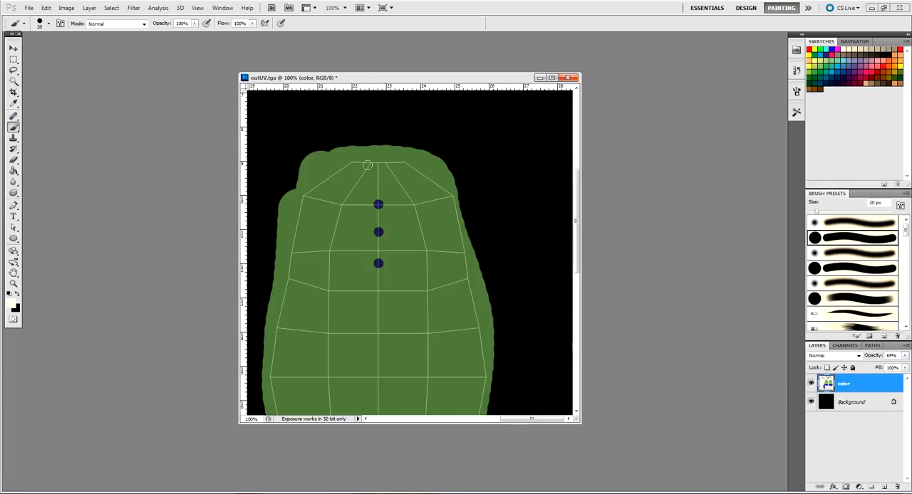
drag(368, 163, 375, 175)
drag(370, 161, 386, 161)
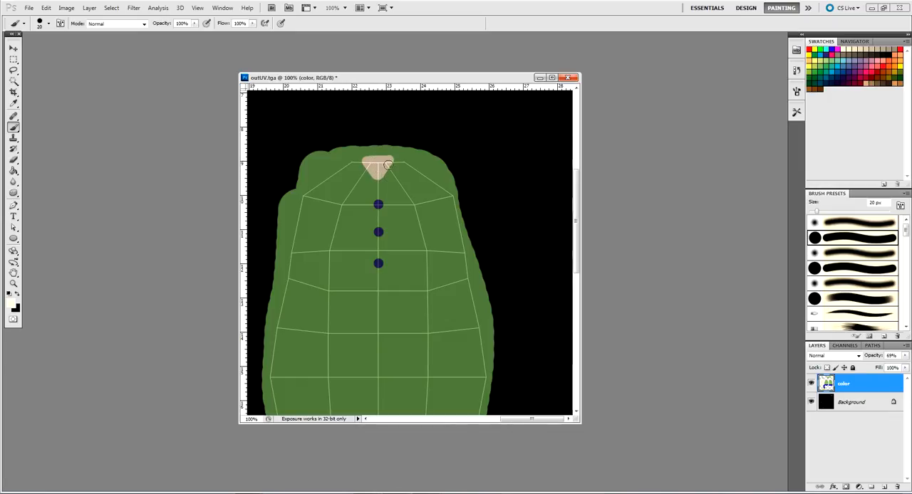
key(bracketleft)
Set the brush size to 60 px and raise the color layer's opacity to 100% for detailing the yellow shoe
key(ctrl+minus)
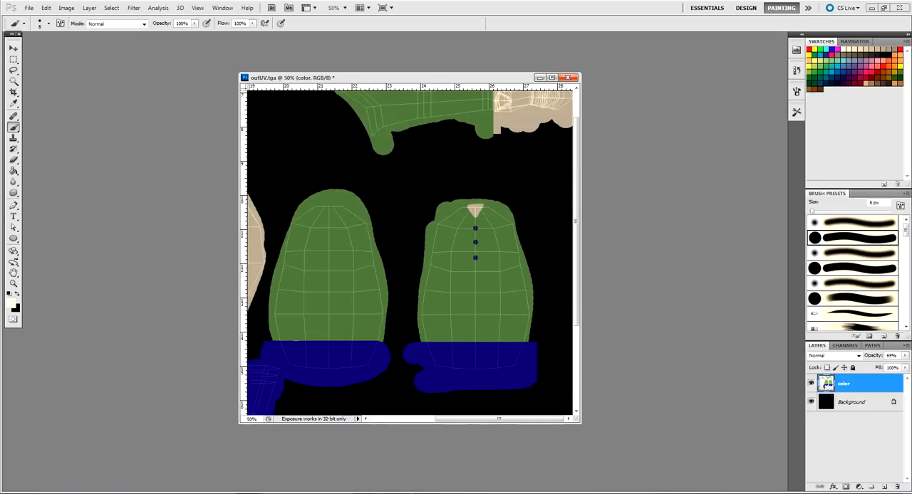
key(ctrl+minus)
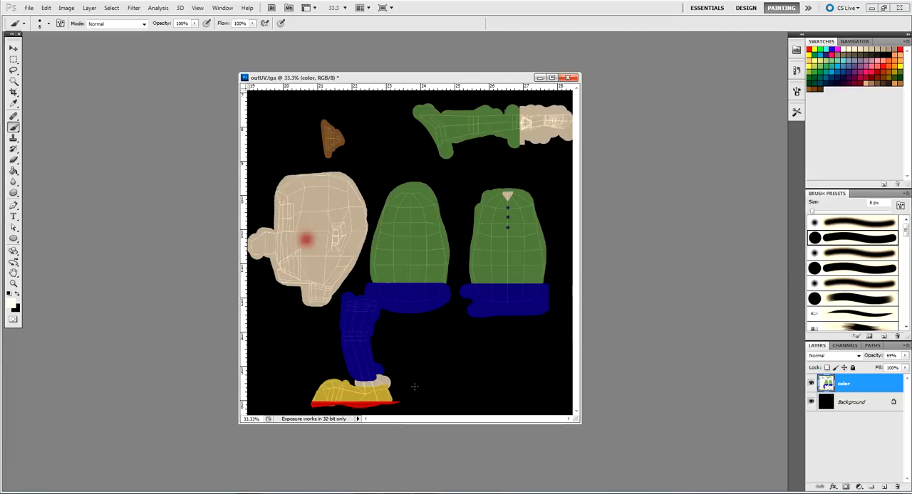
key(ctrl+plus)
key(ctrl+plus)
key(ctrl+plus)
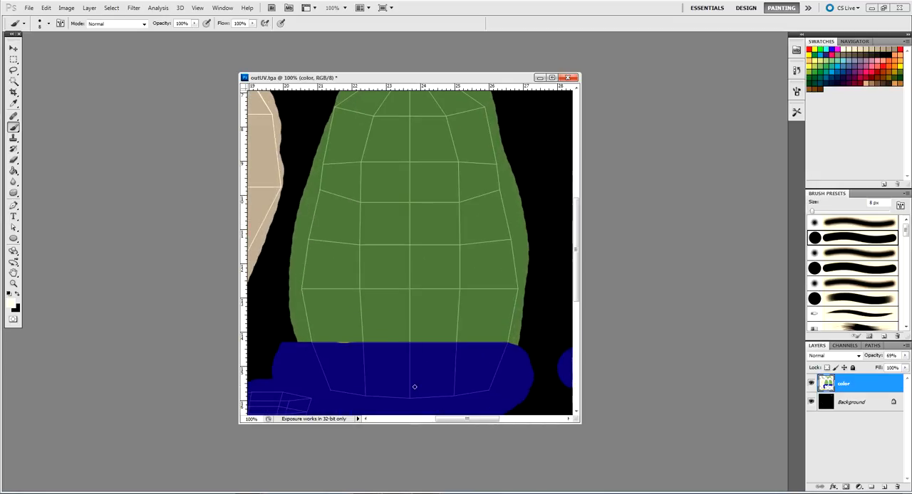
drag(436, 241, 570, 78)
mouse_move(285, 410)
mouse_down()
mouse_move(440, 325)
mouse_move(452, 295)
mouse_up()
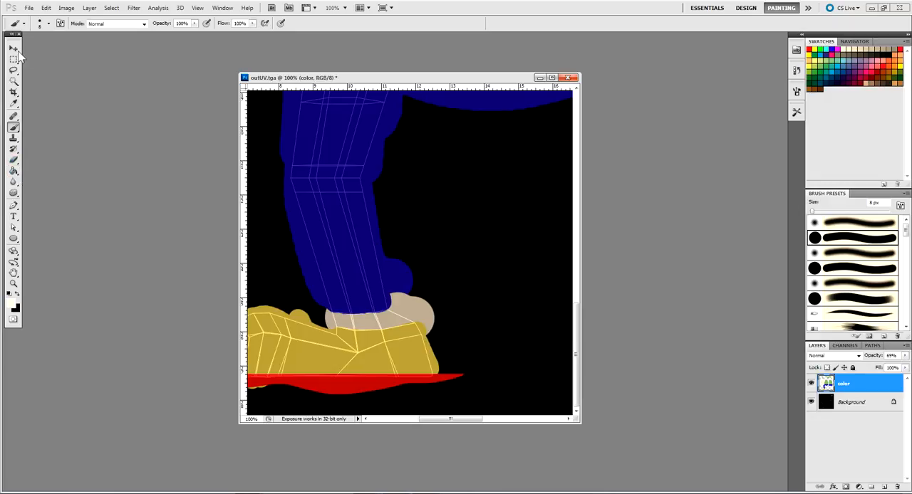
click(42, 24)
click(43, 49)
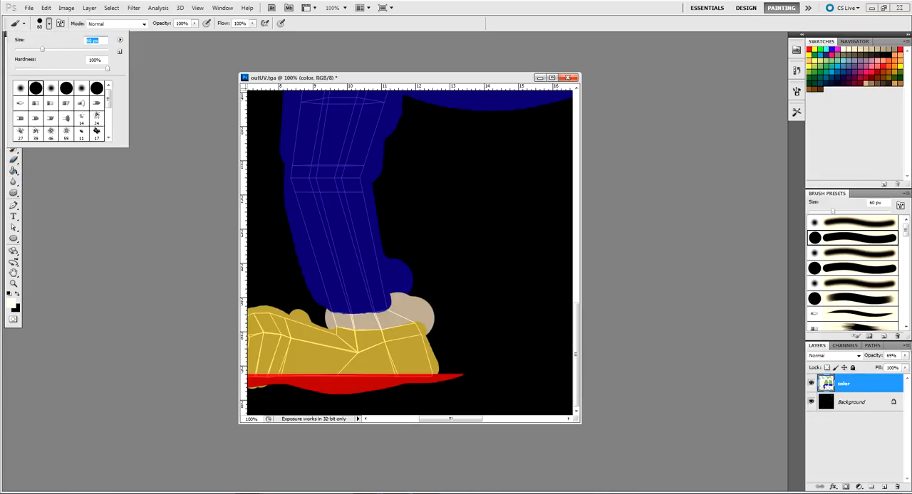
click(862, 385)
click(905, 356)
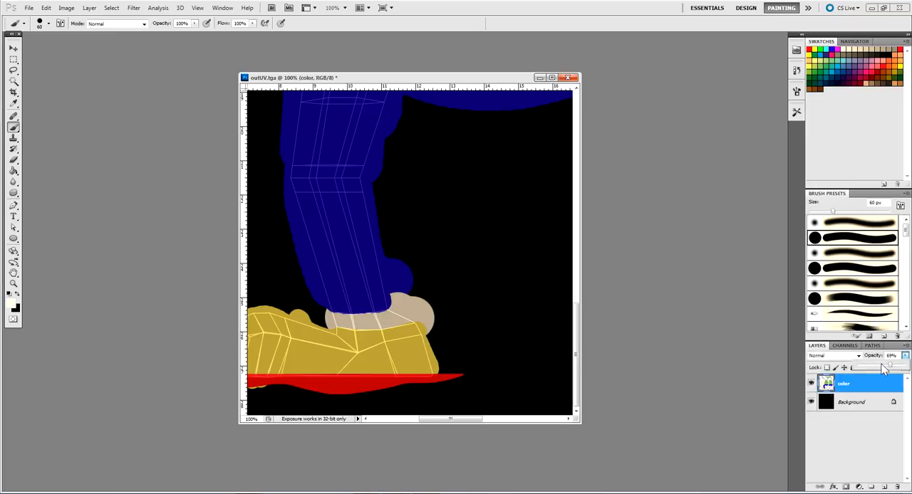
drag(883, 368, 903, 366)
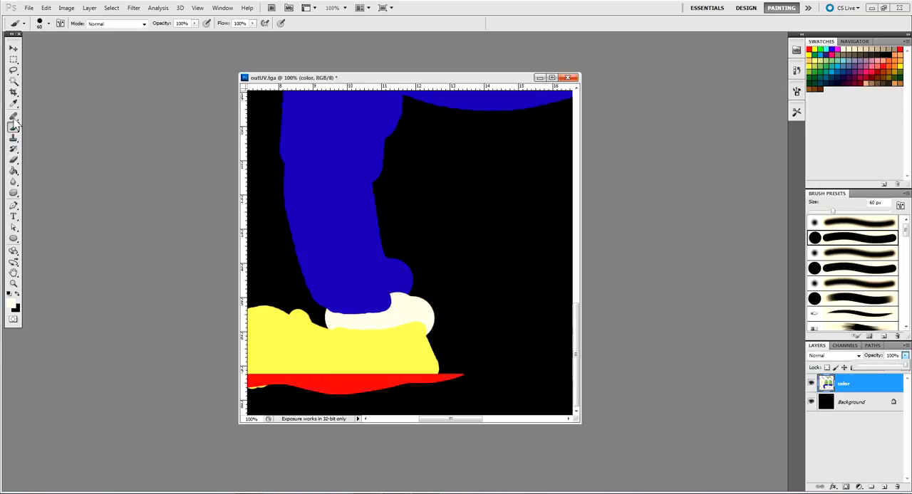
Sample the red of the sole and dab one 60 px red dot on the heel side of the yellow shoe
key(i)
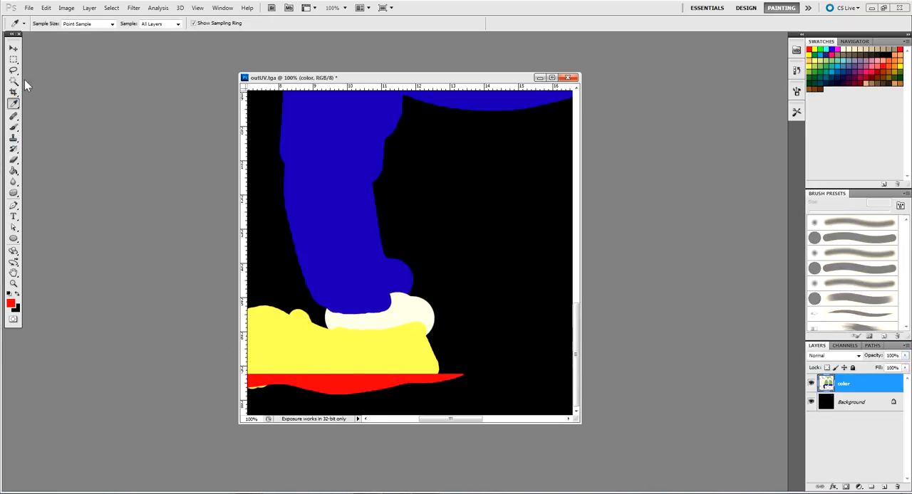
click(14, 127)
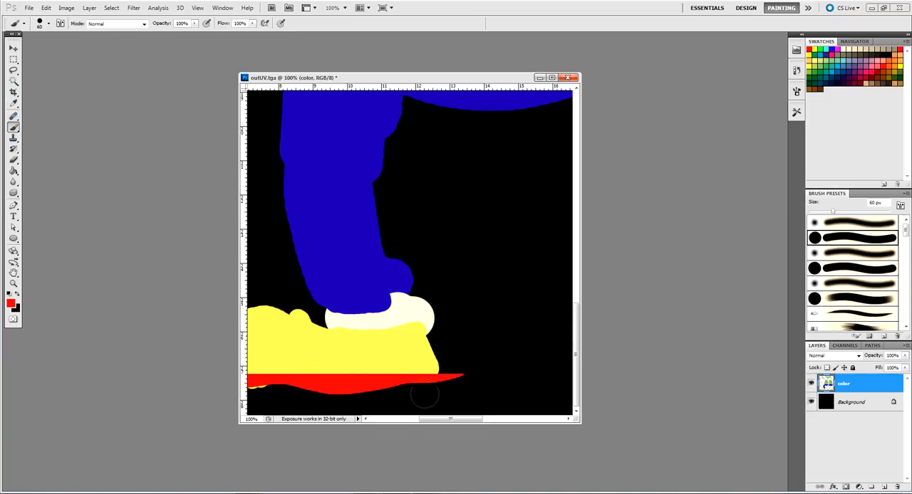
click(394, 348)
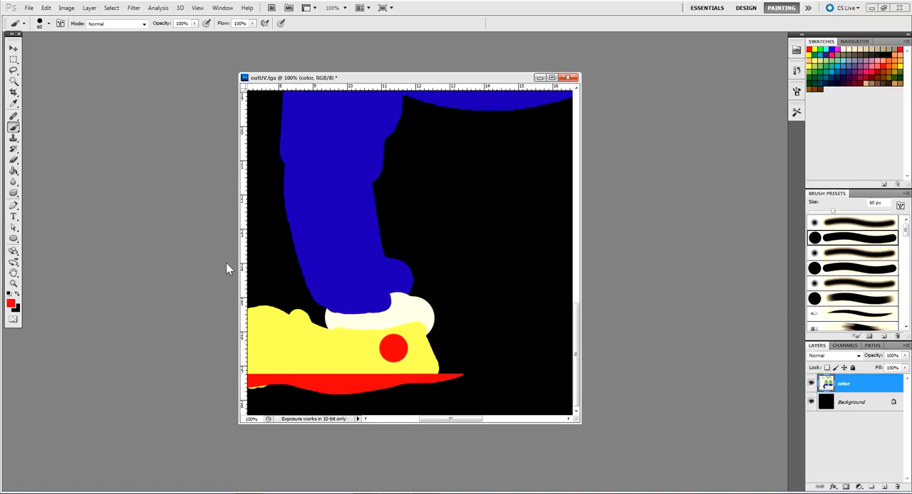
Reduce the brush to 36 px and dab a cream dot in the middle of the shoe's red circle
click(49, 23)
drag(41, 50, 35, 51)
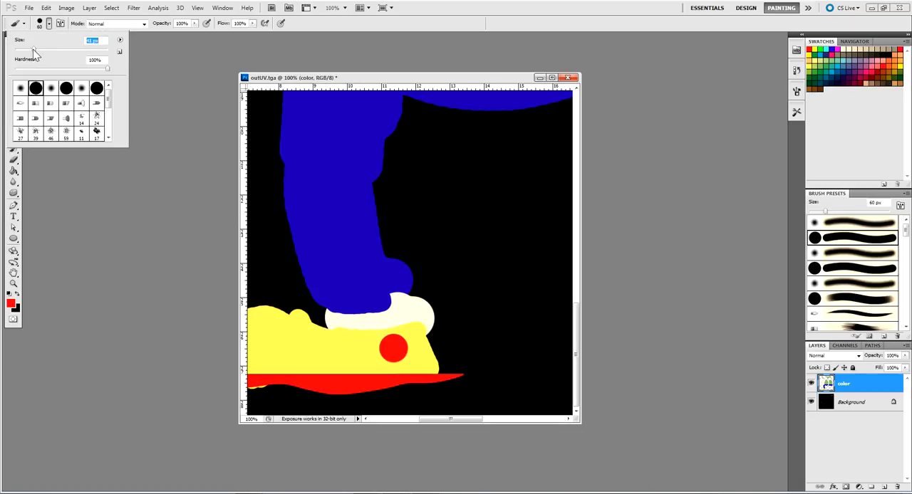
click(9, 294)
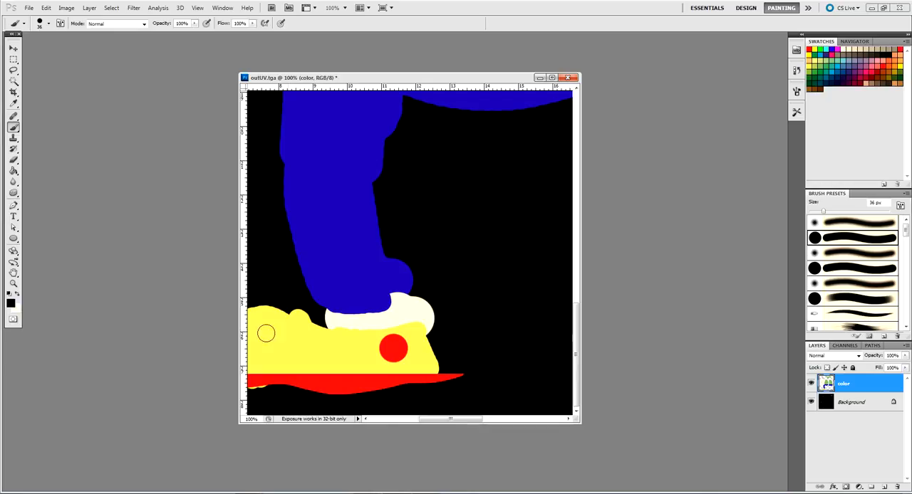
click(16, 296)
click(394, 348)
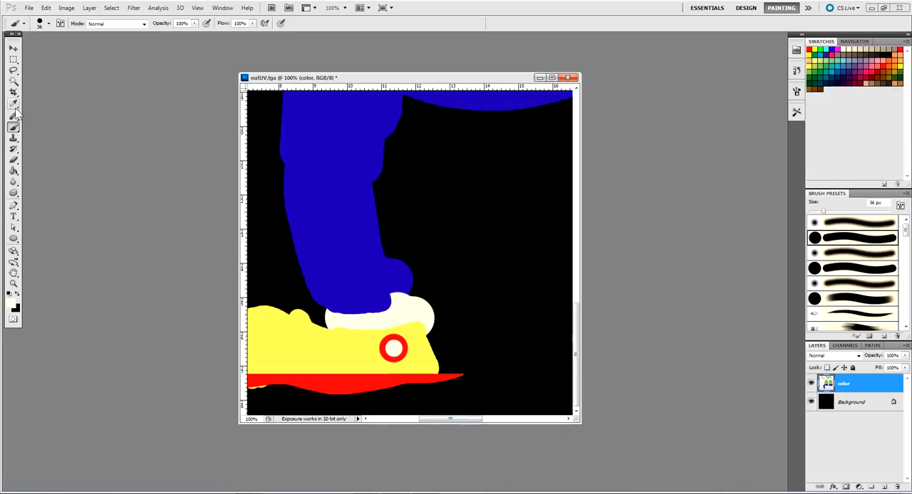
Paint a small black lightning-bolt mark inside the shoe's cream dot with a 6 px brush
click(16, 294)
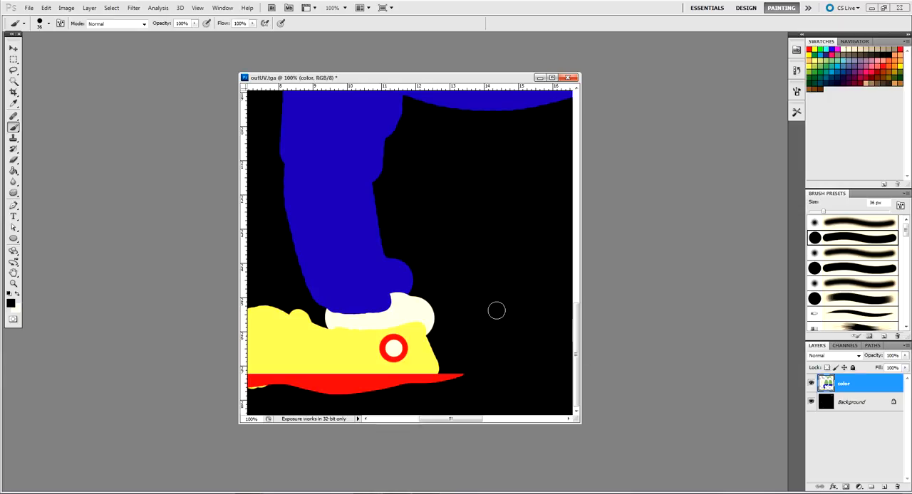
key(bracketleft)
key(bracketleft)
drag(396, 348, 392, 352)
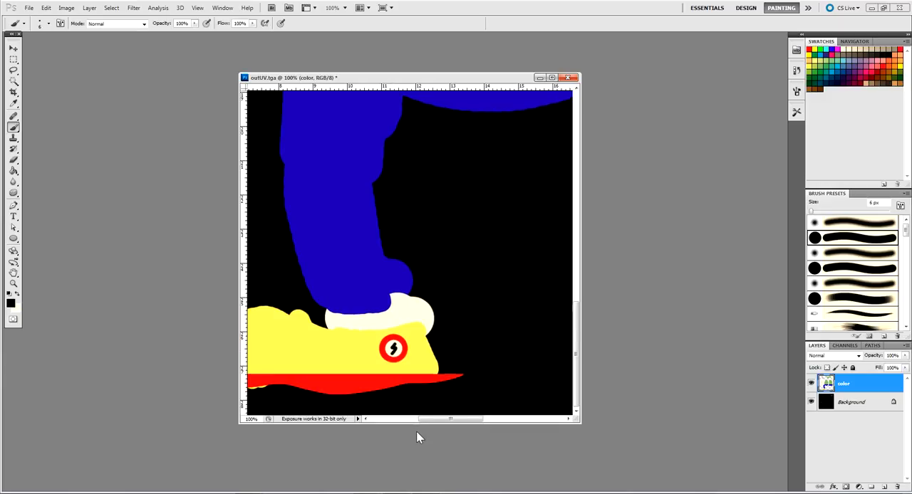
Save the texture in the images folder as a Photoshop PSD file named SassyMan, with Maximize Compatibility on
key(ctrl+minus)
key(ctrl+minus)
key(ctrl+minus)
key(ctrl+minus)
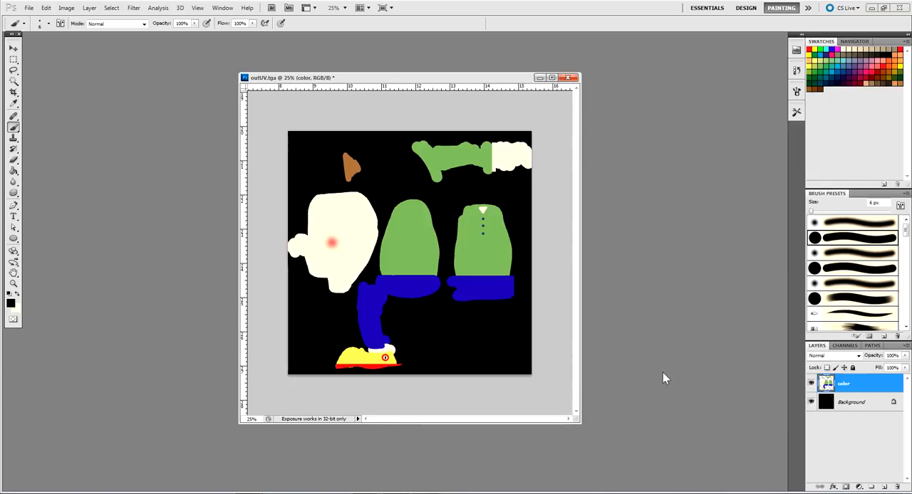
click(29, 7)
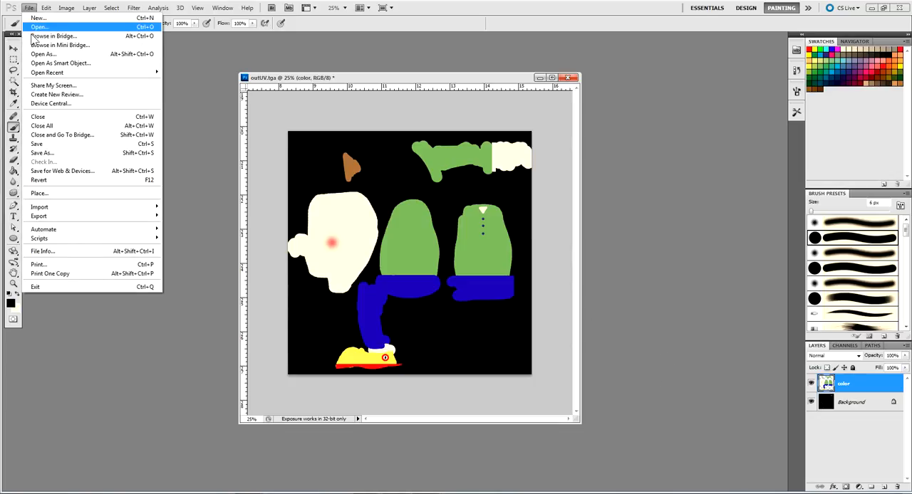
click(41, 152)
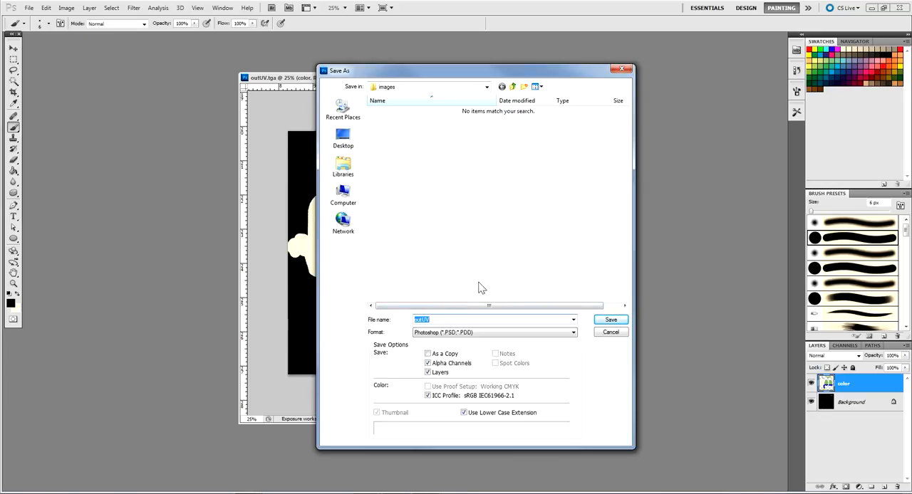
click(488, 87)
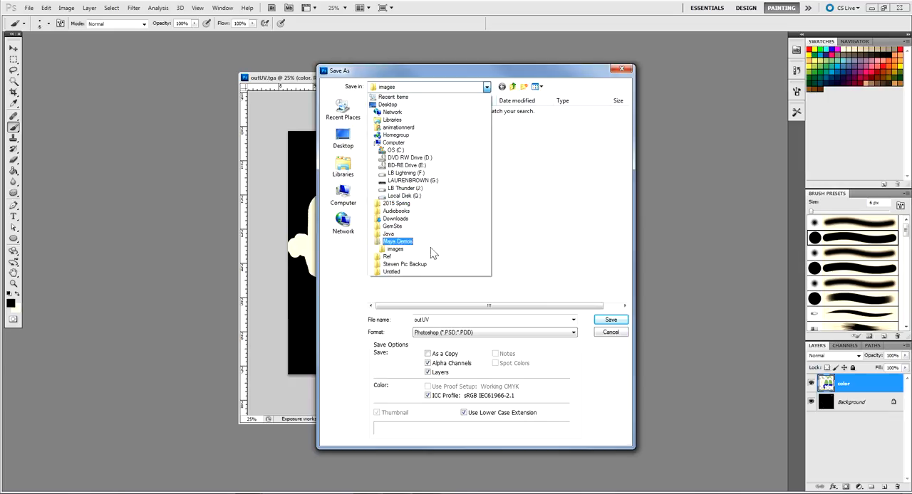
click(524, 219)
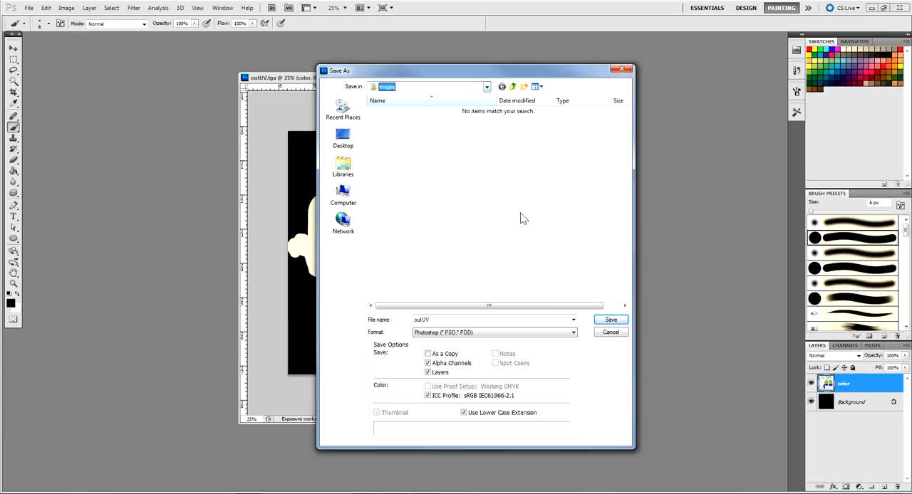
click(443, 319)
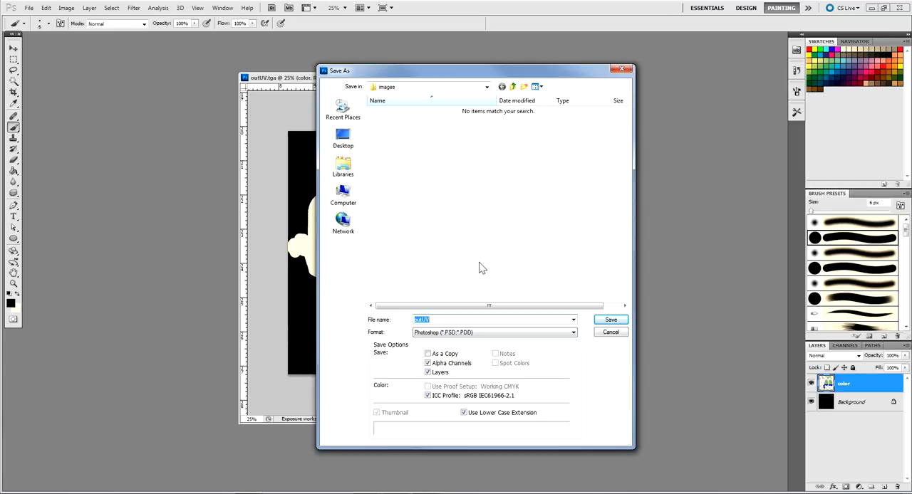
key(BackSpace)
text(SassyMan)
click(609, 321)
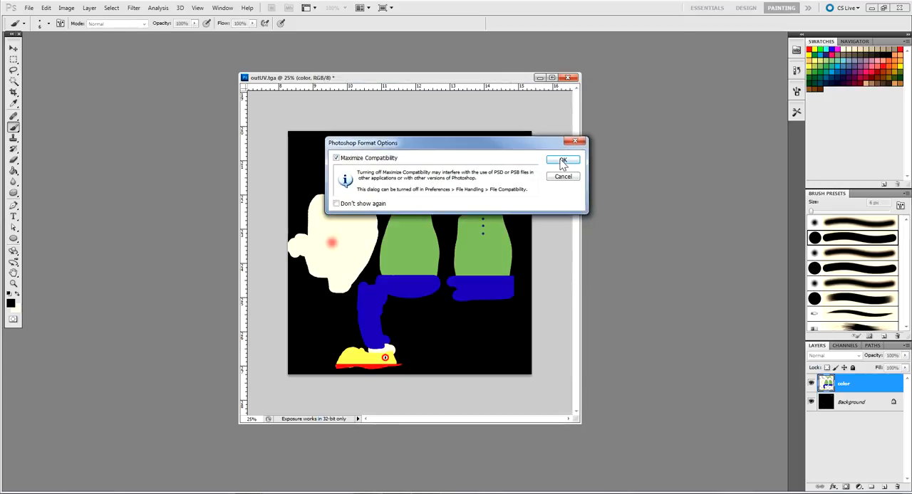
click(569, 162)
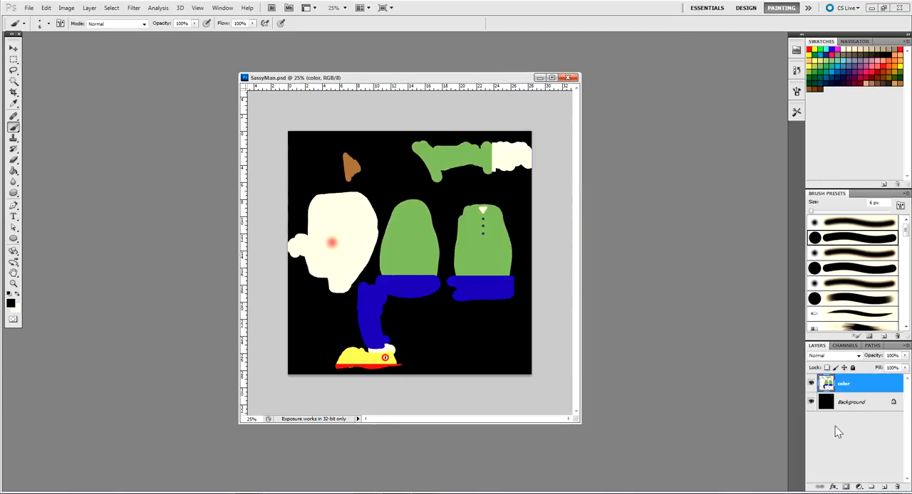